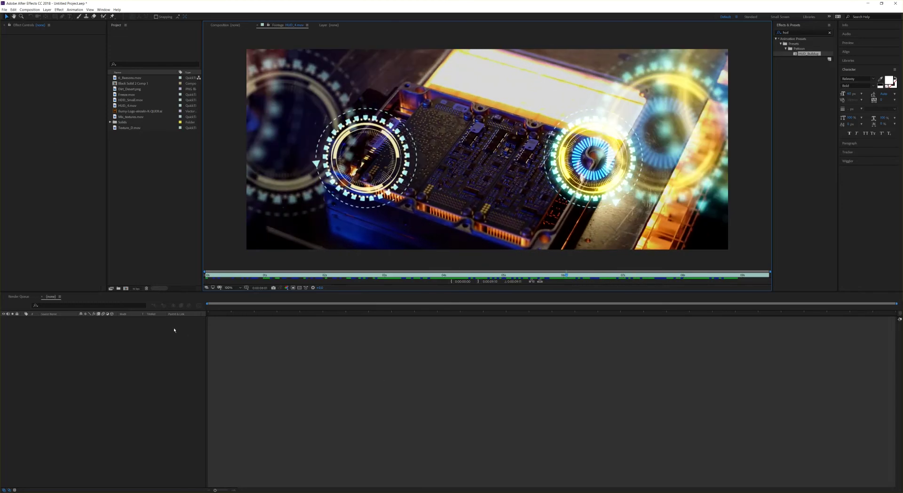
Create a new composition using the 2K_Cinemascope preset at 25 frames per second.
left_click(30, 10)
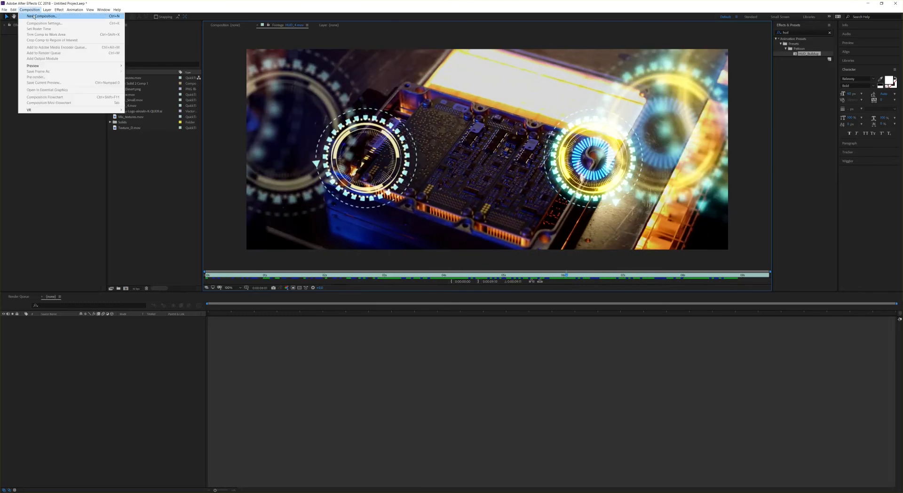
left_click(30, 10)
key("ctrl+n")
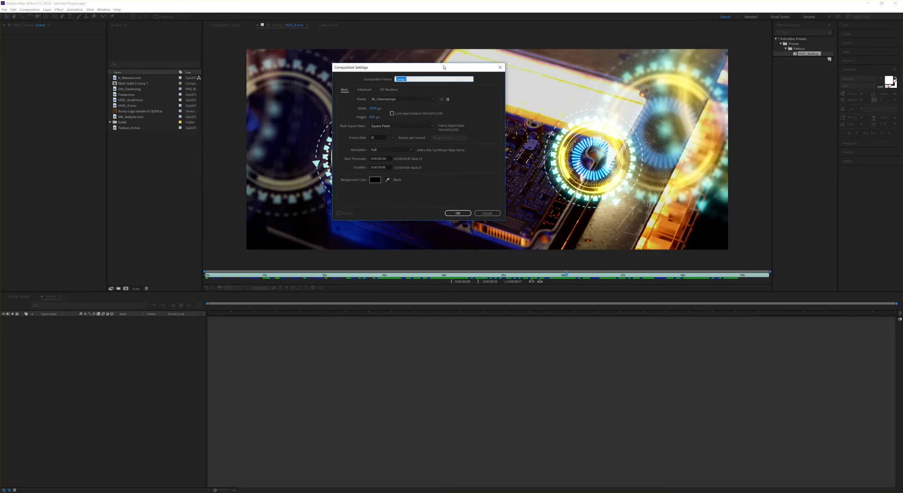
left_click_drag(444, 67, 444, 71)
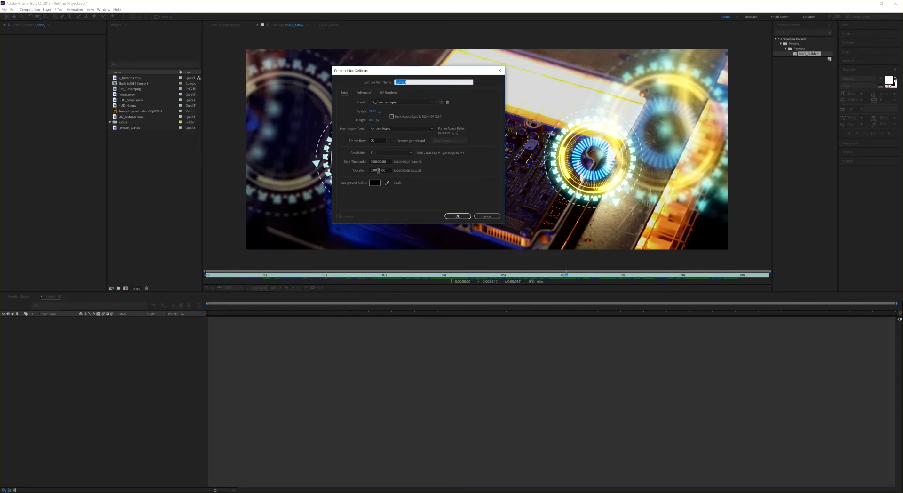
left_click(457, 216)
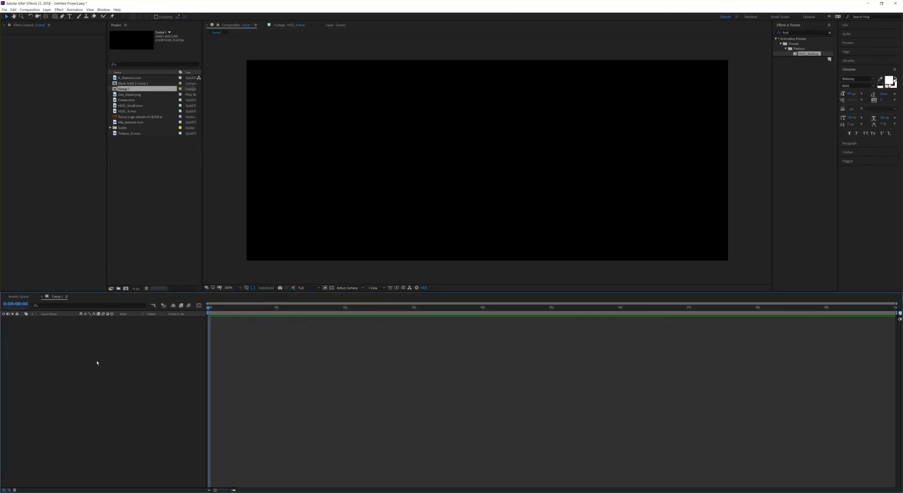
Add a black composition-sized solid layer named "Hud".
key("ctrl+y")
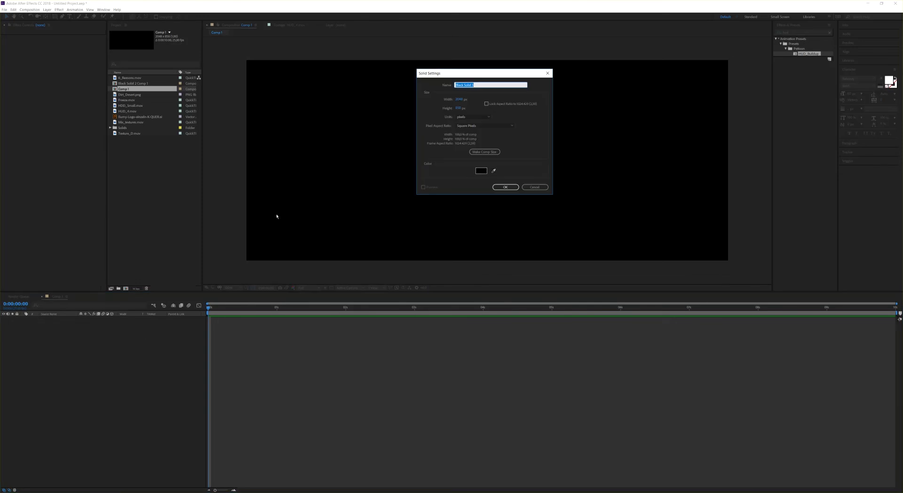
type("Hud")
left_click(485, 173)
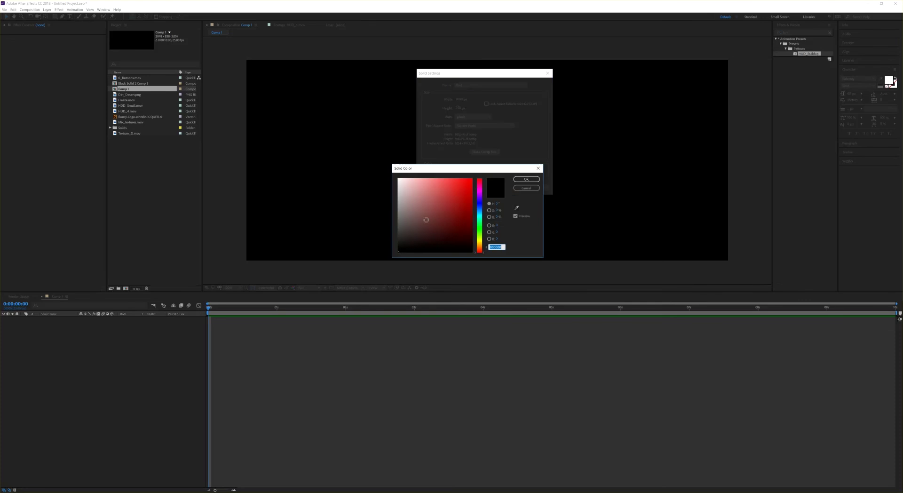
left_click(526, 179)
left_click(509, 186)
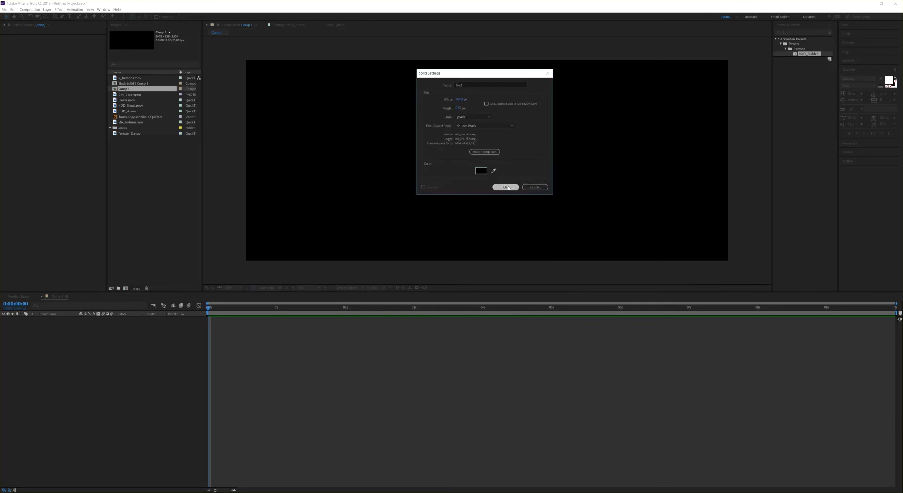
left_click(47, 9)
mouse_move(118, 16)
left_click(144, 342)
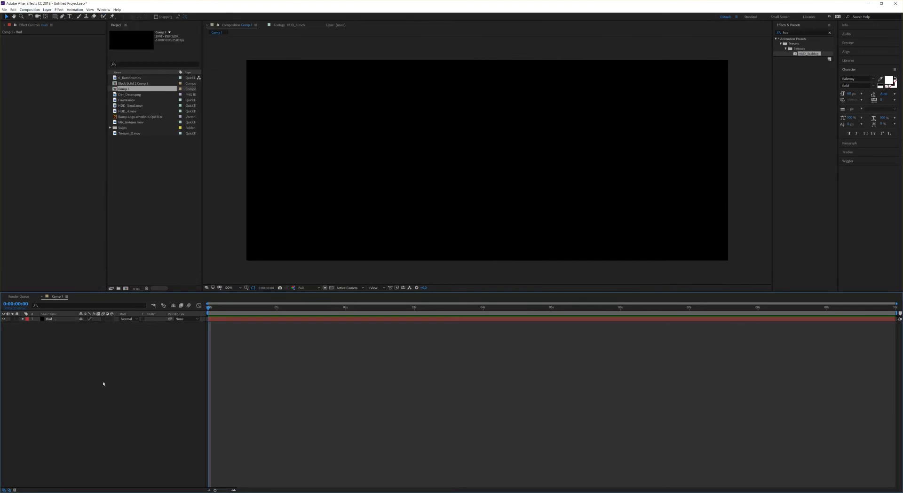
Place the HDD_Small.mov footage beneath the Hud solid and hide the Hud layer.
left_click(50, 319)
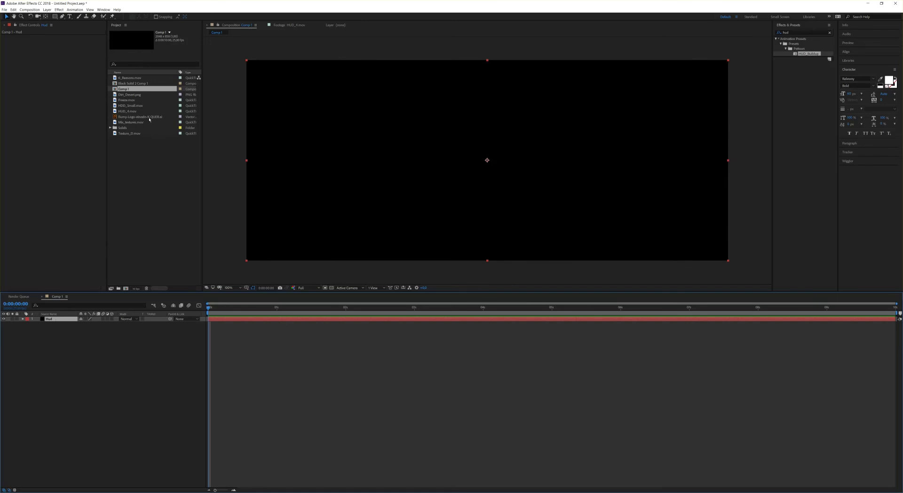
left_click(128, 112)
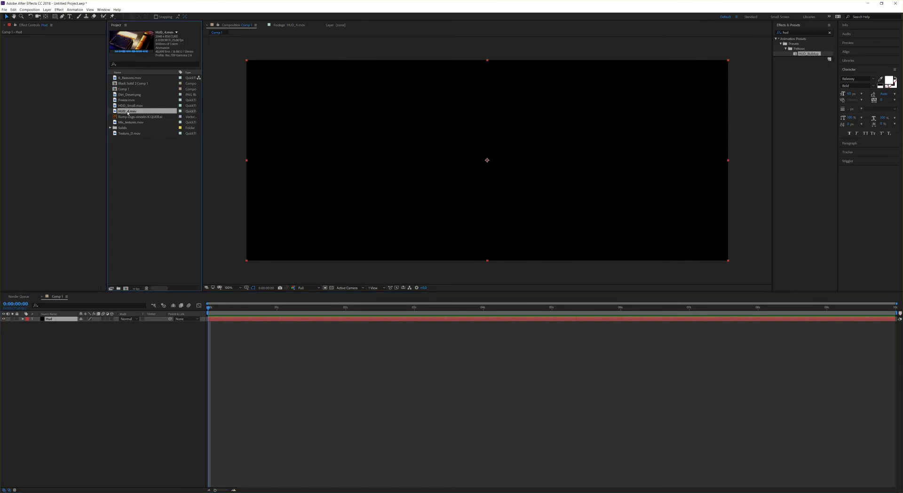
left_click_drag(131, 106, 71, 331)
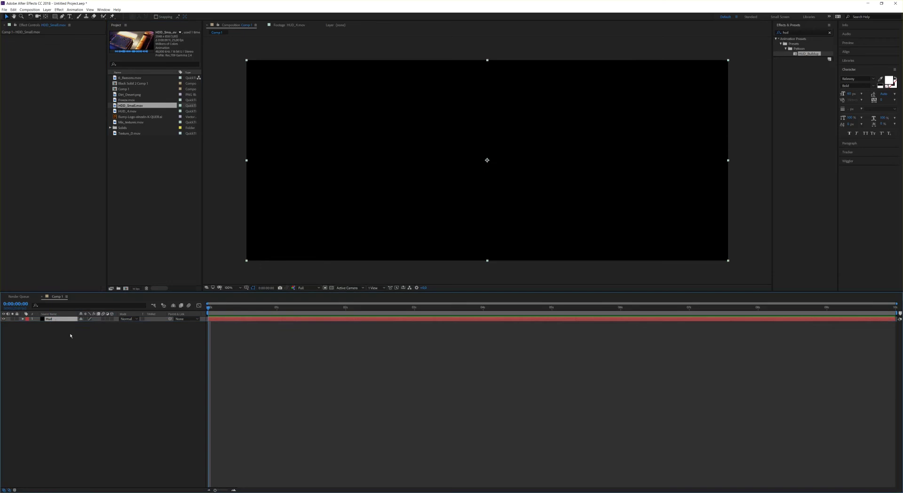
left_click(4, 319)
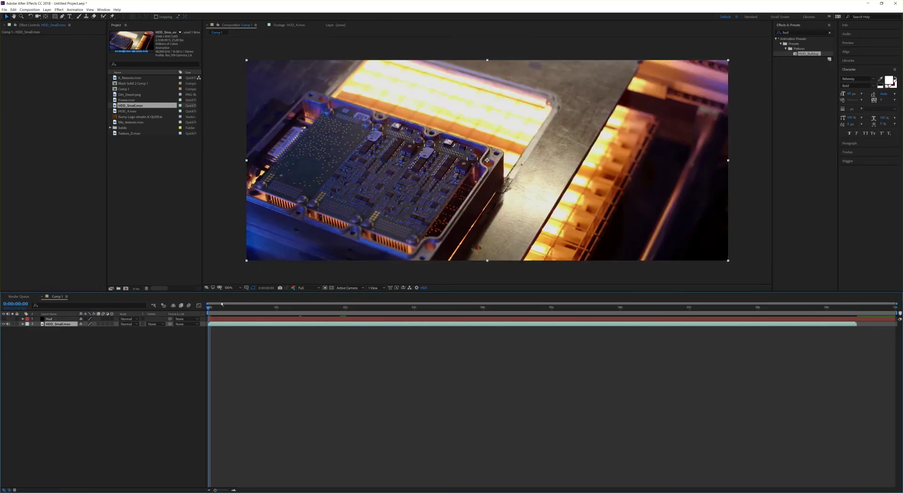
Preview the HDD_Small.mov footage and run a 3D camera track on it.
key("space")
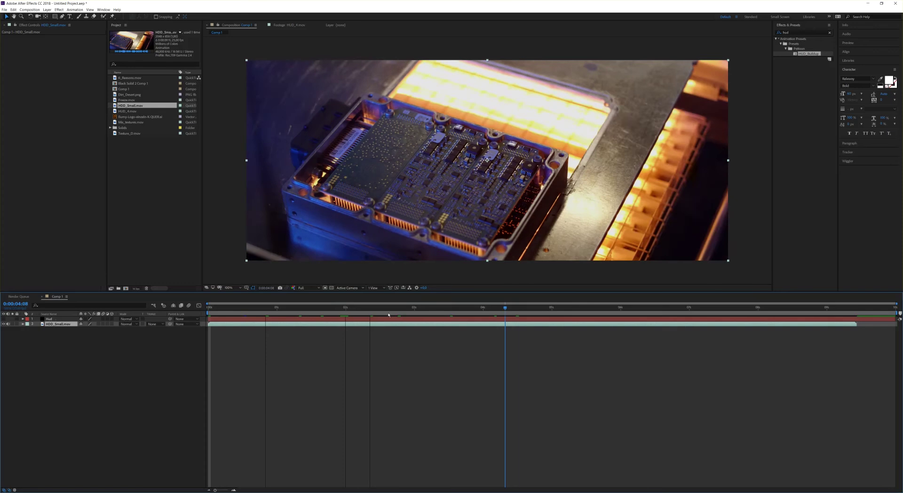
left_click_drag(345, 317, 238, 314)
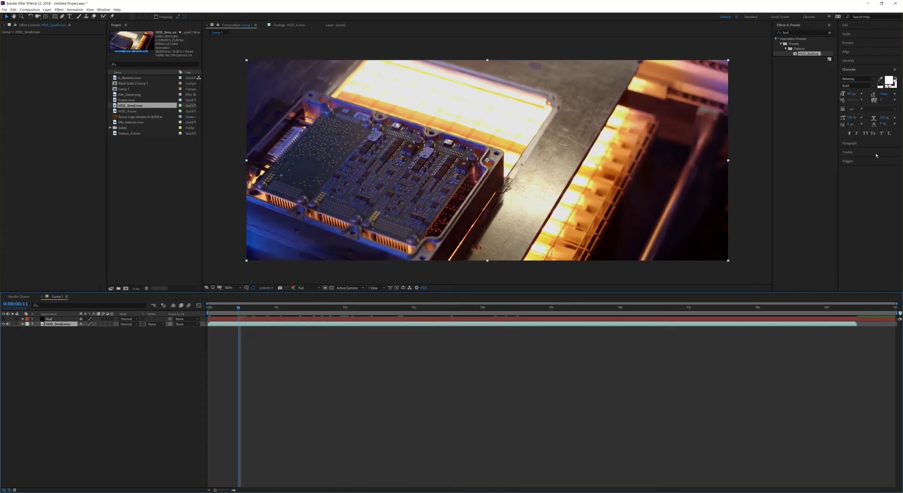
left_click(848, 152)
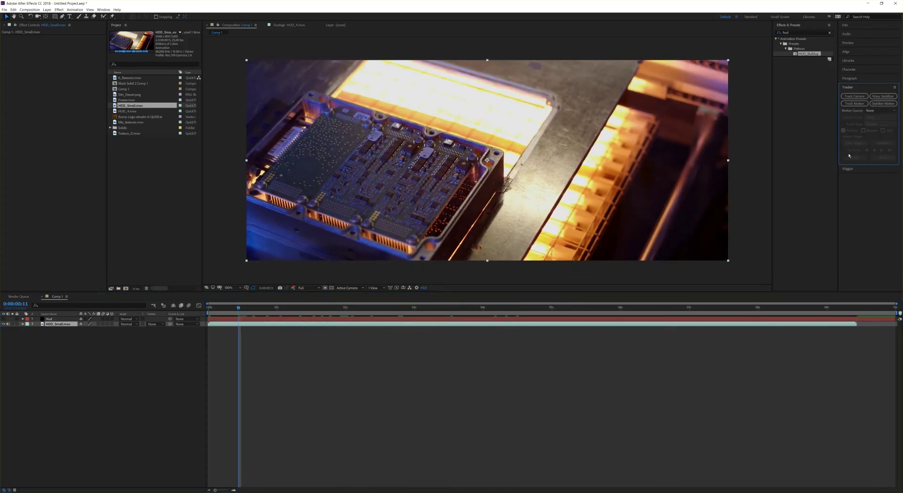
left_click(857, 98)
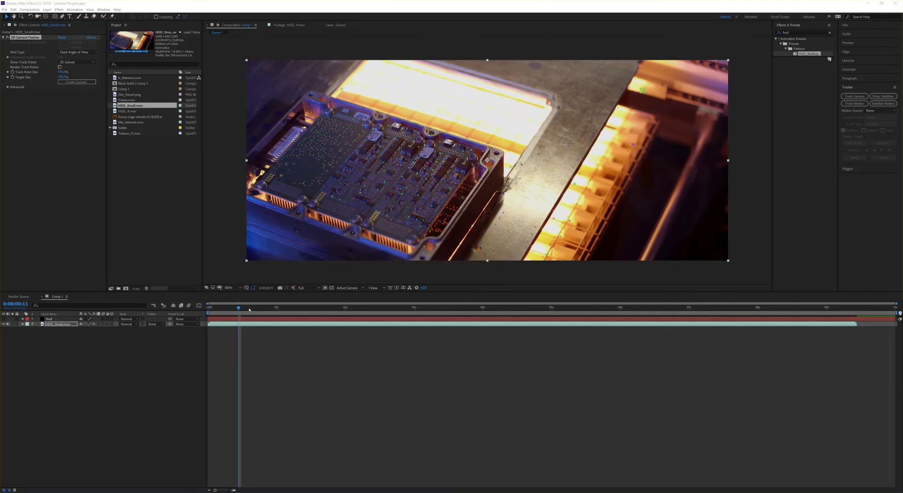
Play through the tracked footage, select the track points across the circuit board and create a null and camera from them.
key("space")
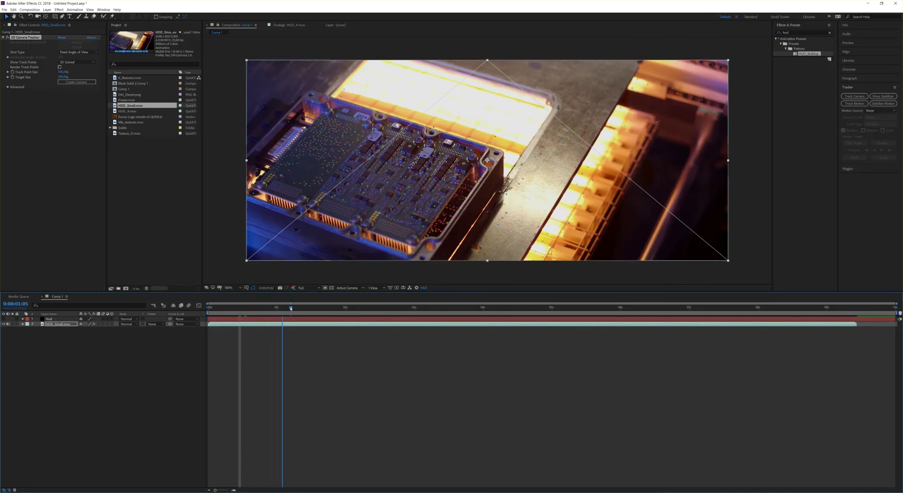
key("space")
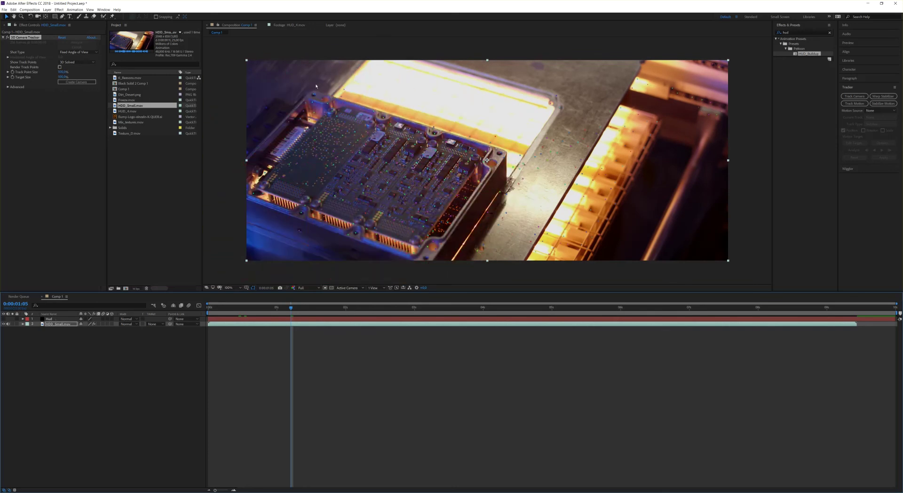
left_click_drag(284, 111, 388, 173)
mouse_move(476, 186)
left_mouse_down()
mouse_move(494, 160)
mouse_move(492, 127)
mouse_move(414, 99)
mouse_move(300, 100)
mouse_move(287, 111)
left_mouse_up()
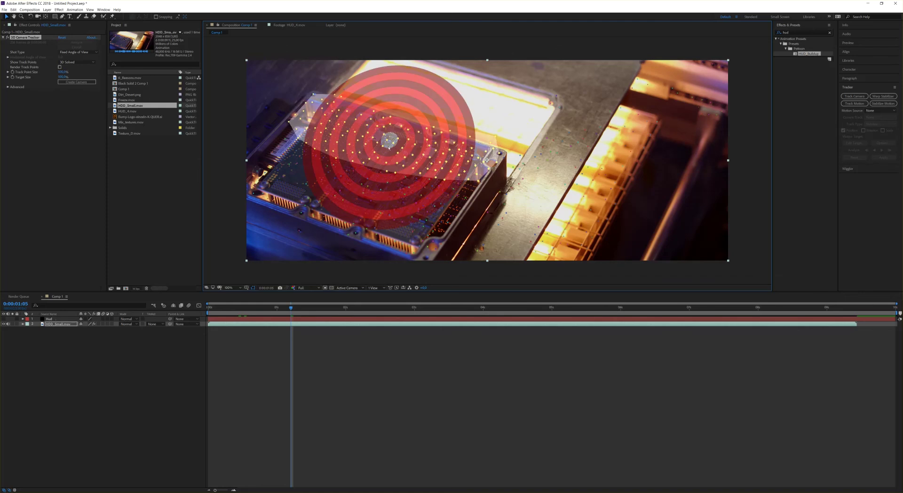
right_click(387, 141)
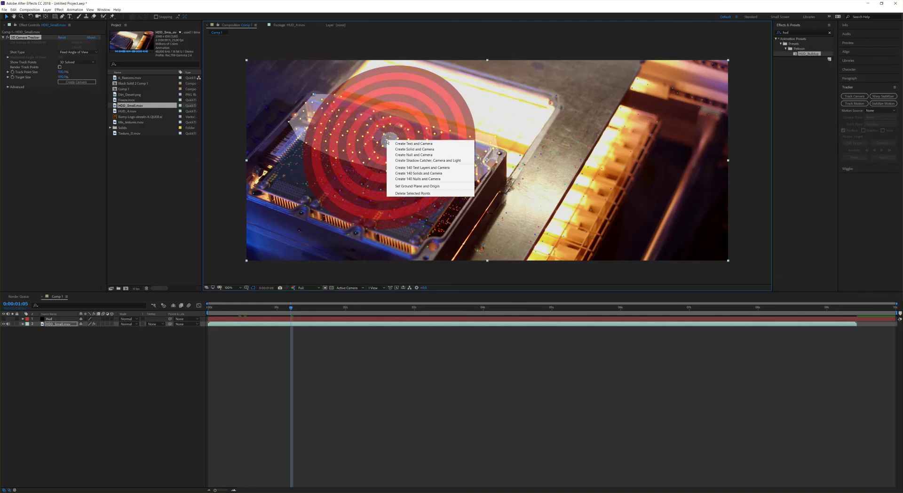
left_click(436, 156)
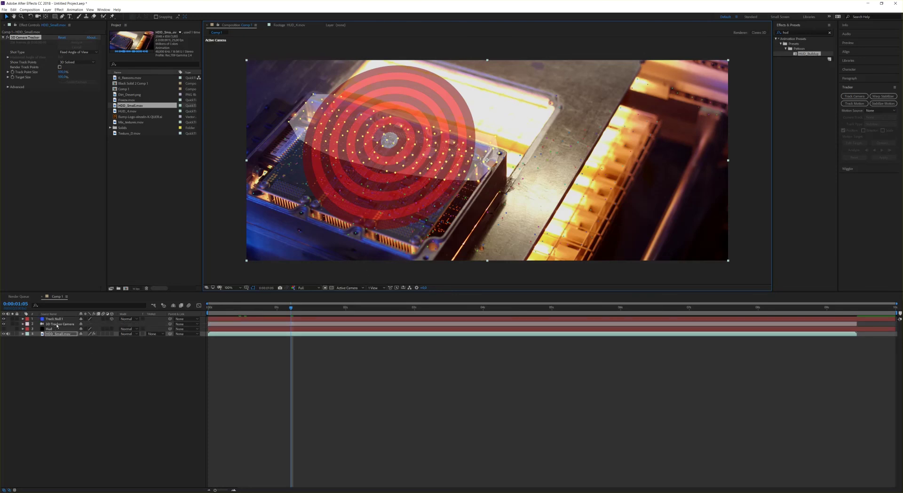
Check the tracked null and camera layers, and turn the Hud solid's visibility back on.
left_click(58, 325)
left_click(54, 319)
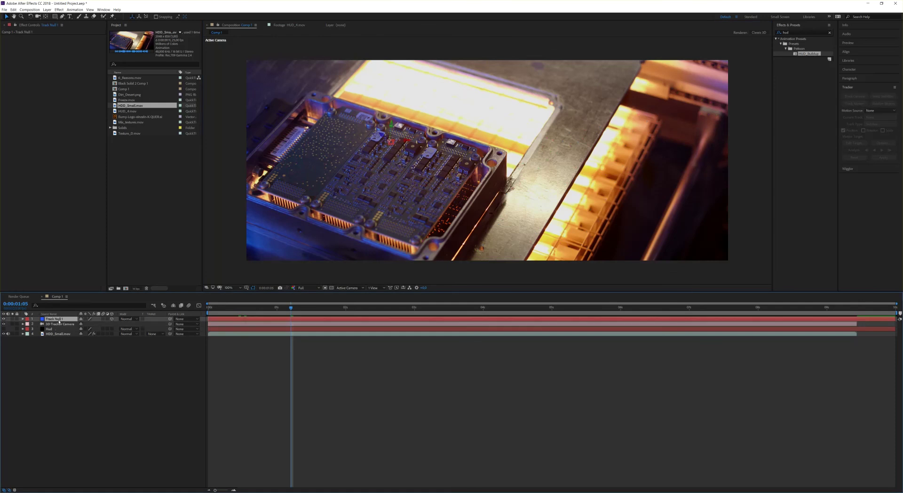
left_click(48, 328)
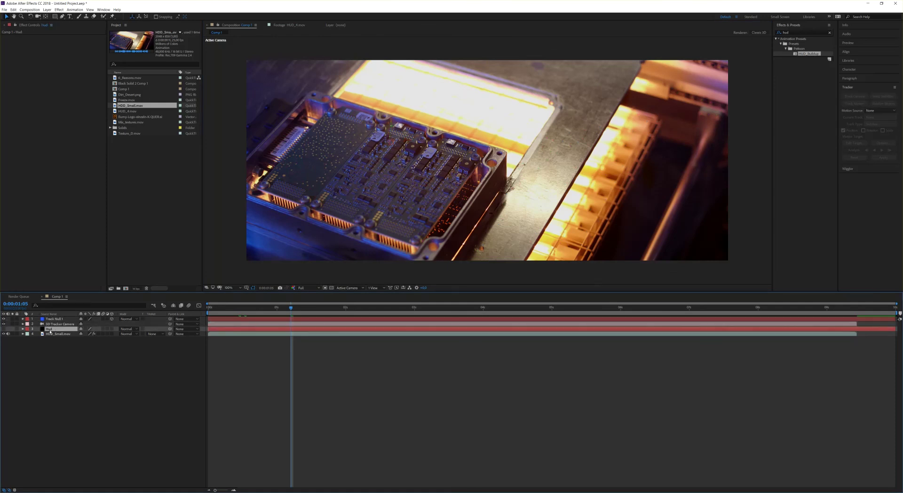
left_click(3, 329)
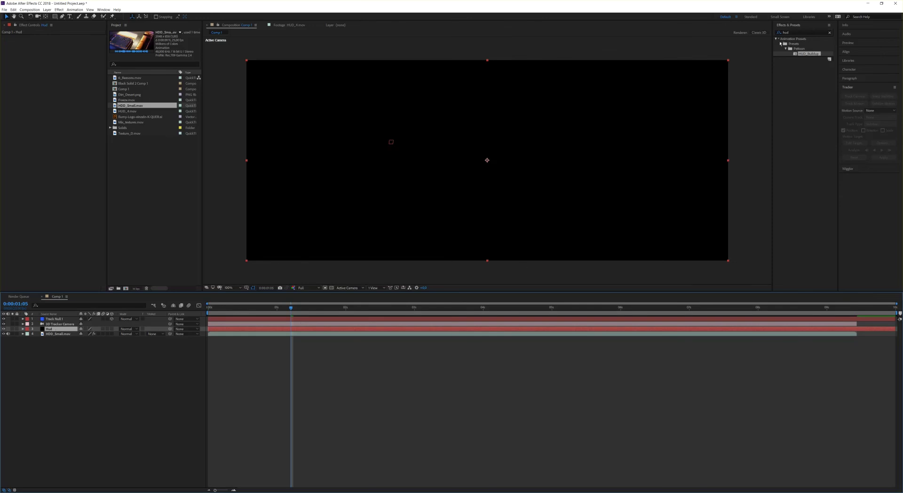
Find the Pattoon effect and apply it to the Hud solid.
left_click(794, 32)
key("ctrl+a")
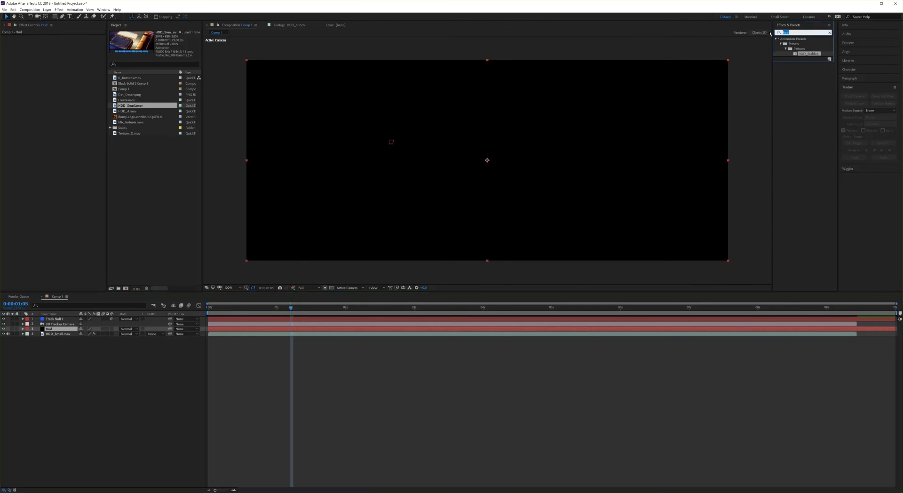
type("pattoon")
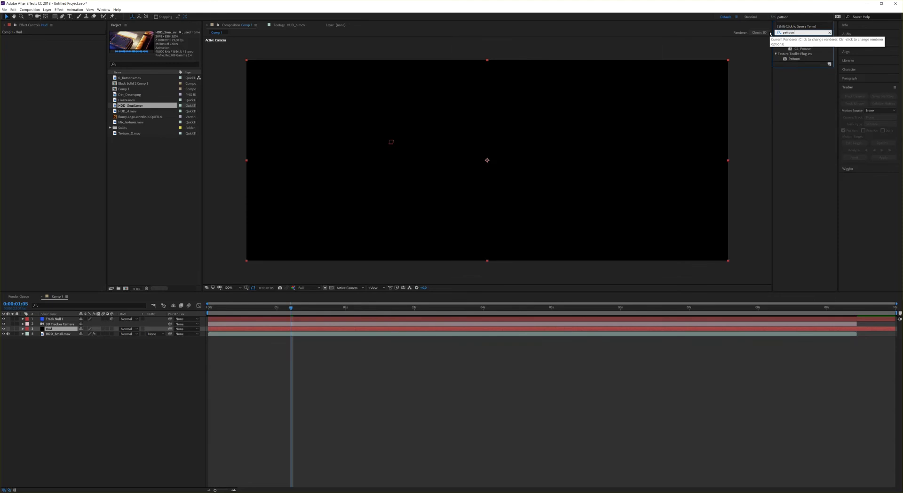
left_click_drag(794, 58, 623, 135)
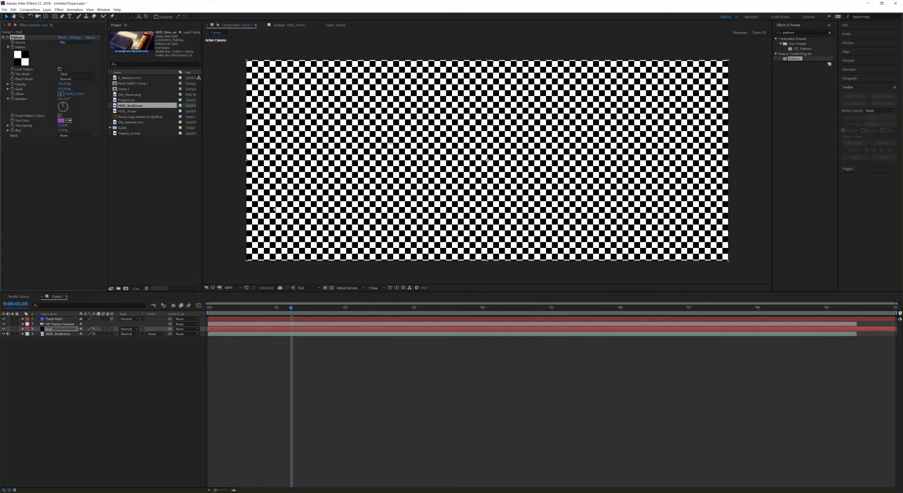
Load the thick segmented ring from the [Pattoon] H_U_D textures as the effect's pattern.
left_click(20, 60)
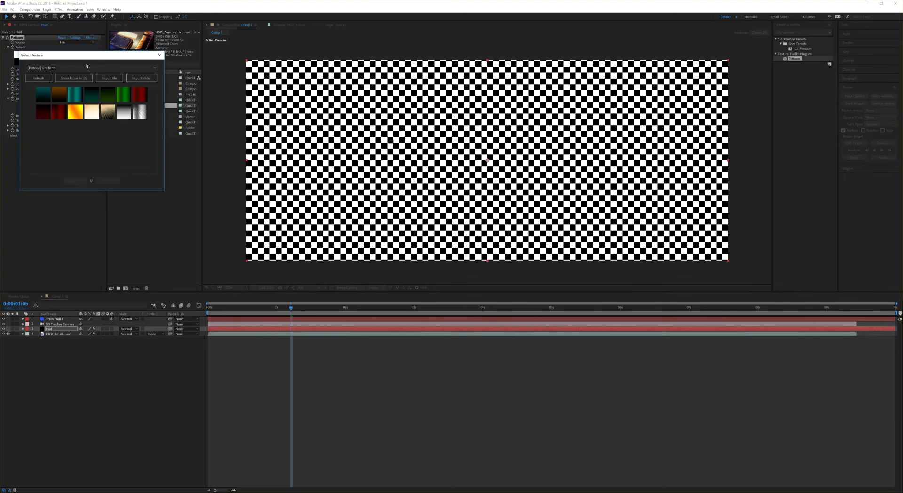
left_click_drag(93, 58, 199, 45)
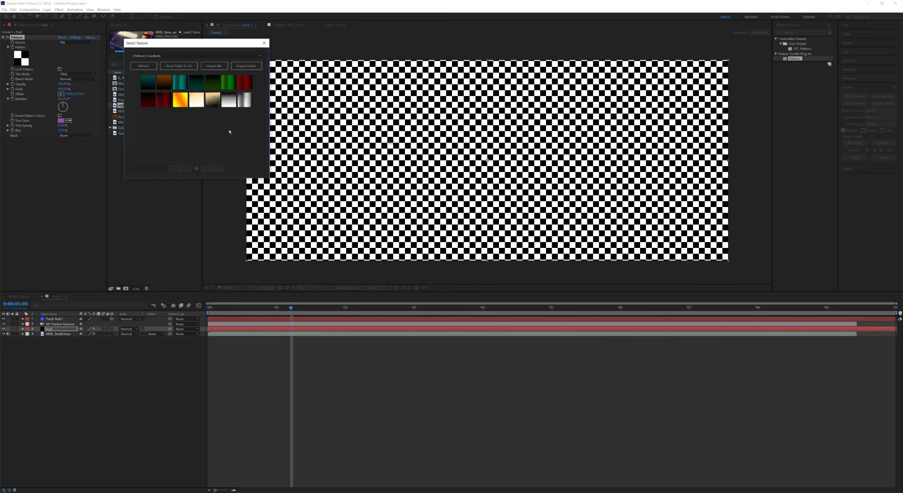
left_click(191, 56)
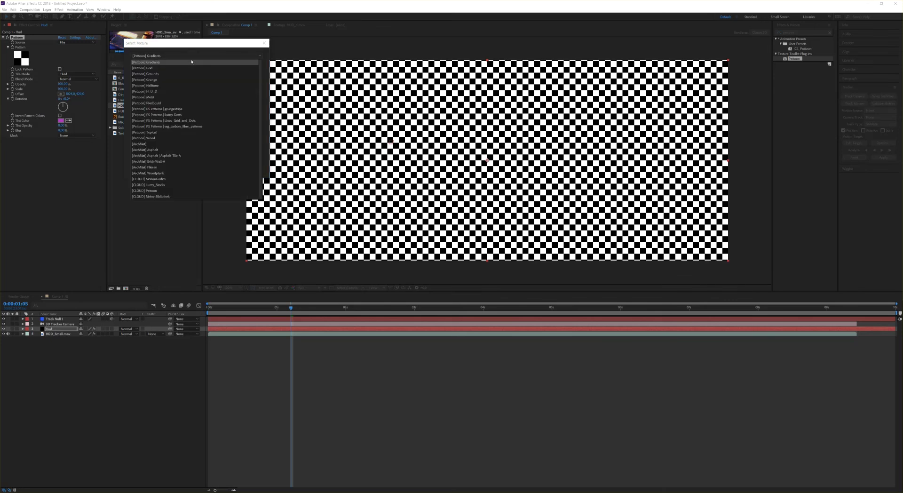
left_click(155, 92)
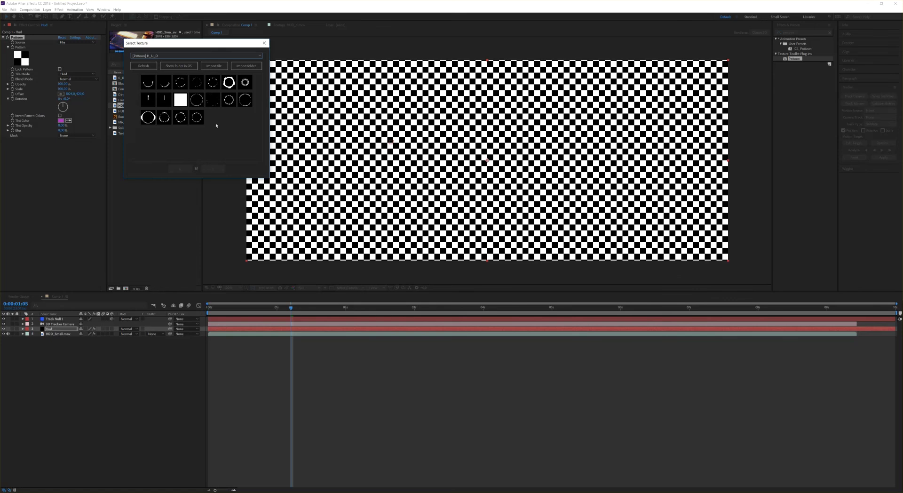
left_click(245, 83)
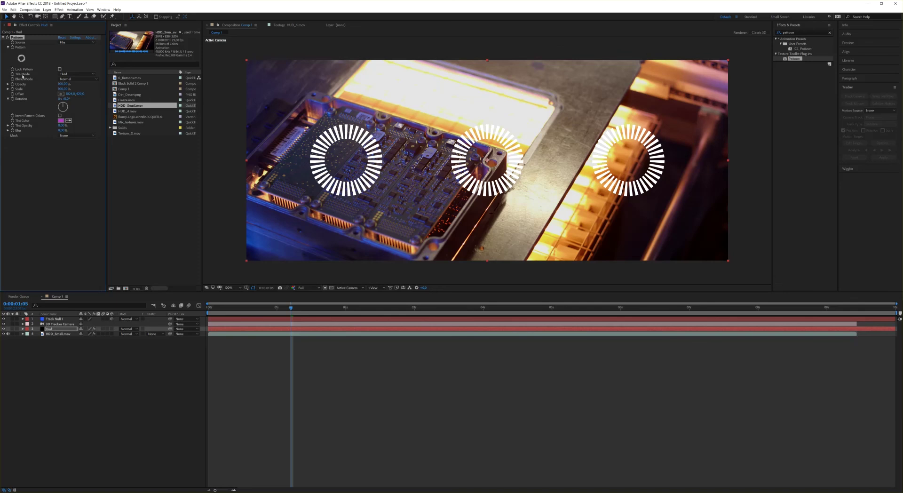
Set the Pattoon effect's tile mode to Single and its blend mode to Screen.
left_click(75, 74)
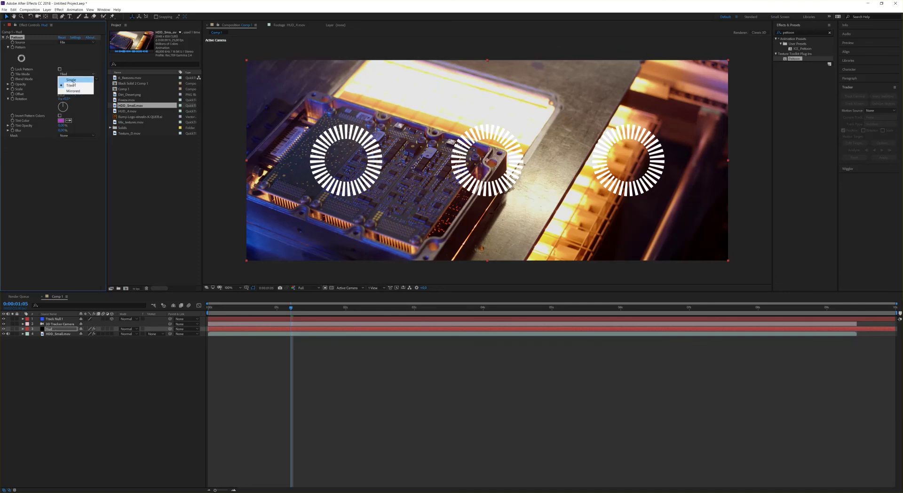
left_click(73, 81)
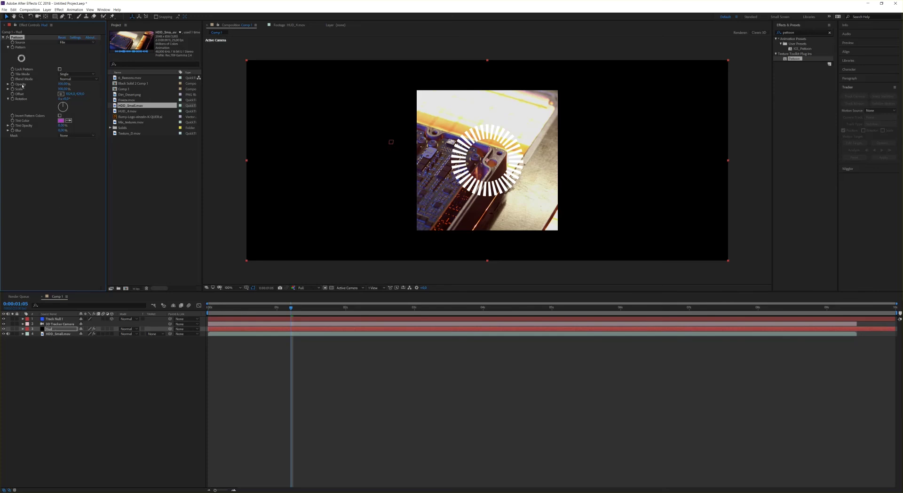
left_click(75, 79)
left_click(77, 152)
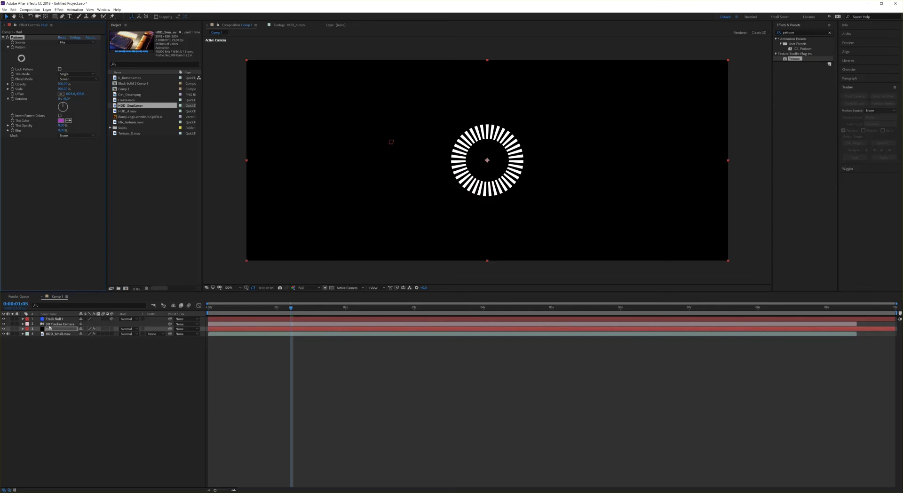
Set the Hud solid's layer blending mode to Screen so it composites over the circuit board footage.
left_click(136, 329)
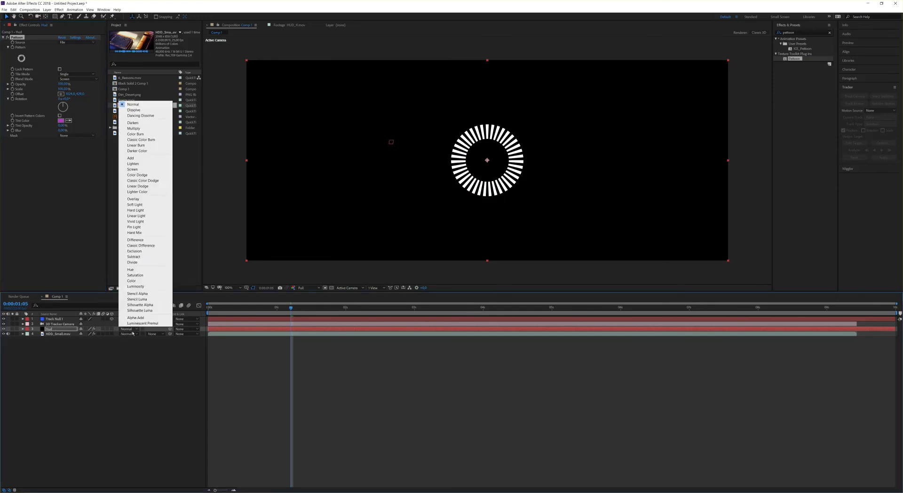
left_click(146, 169)
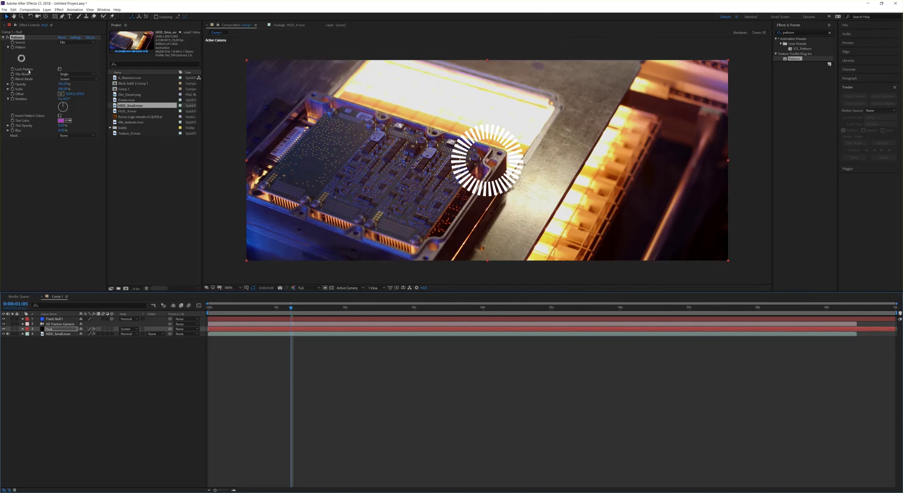
left_click(53, 331)
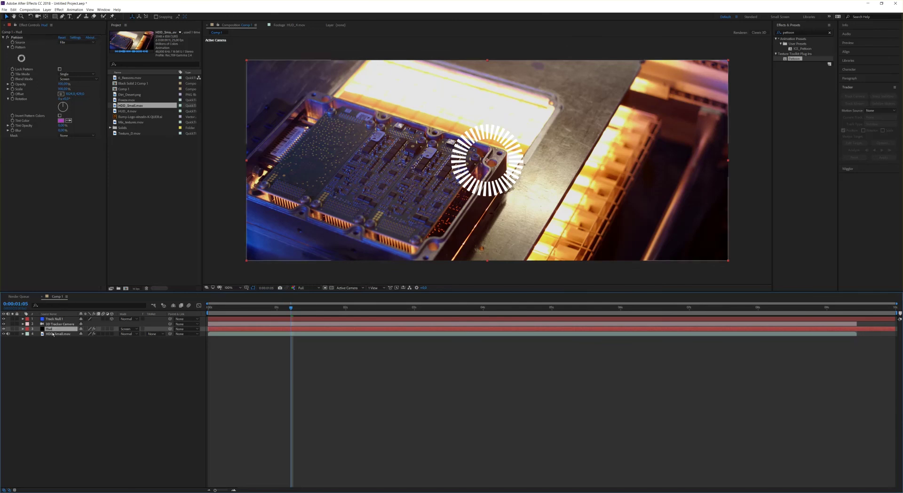
Duplicate the Pattoon effect and load the broken ring with small outer blocks from the [Pattoon] H_U_D textures into the copy.
left_click(17, 38)
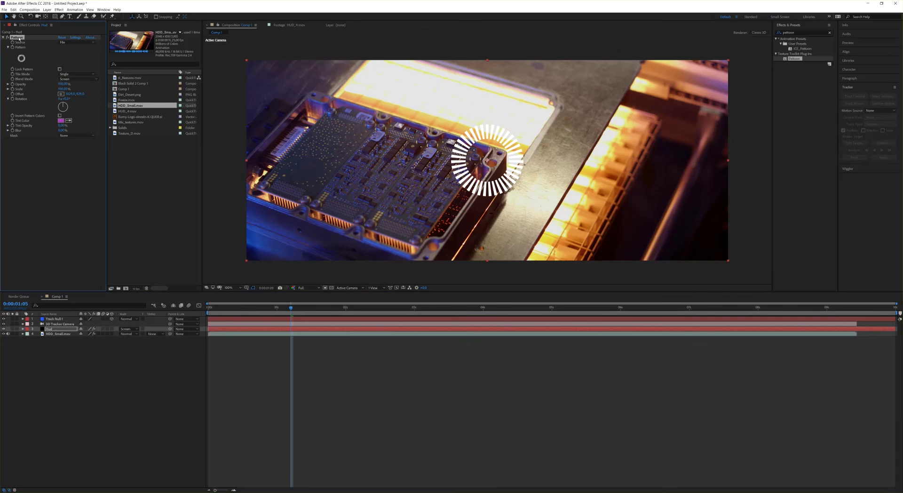
key("ctrl+d")
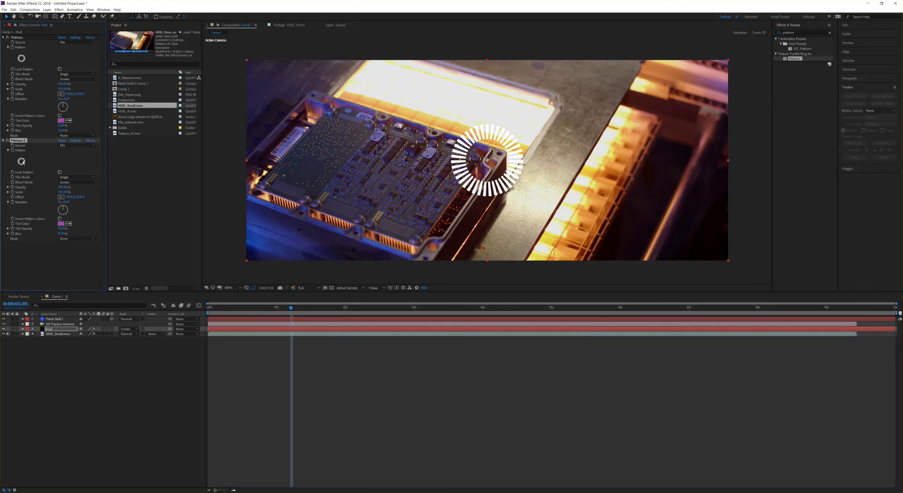
left_click(21, 161)
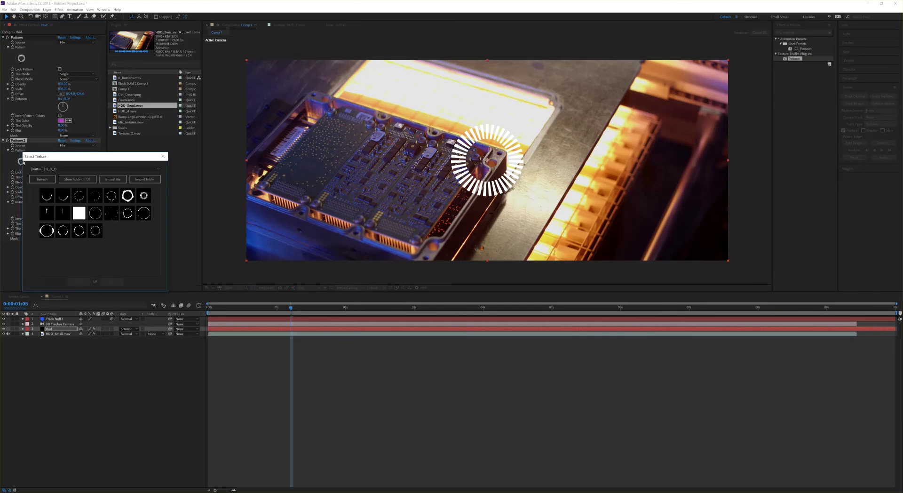
left_click(111, 196)
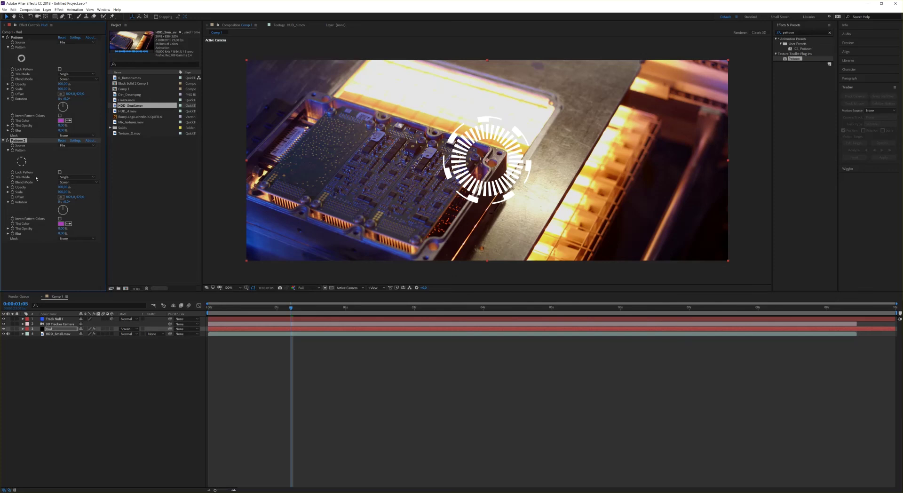
Duplicate Pattoon 2, load the half-circle arc with arrow tip into the copy, and set its scale to 120%.
key("ctrl+d")
left_click(21, 211)
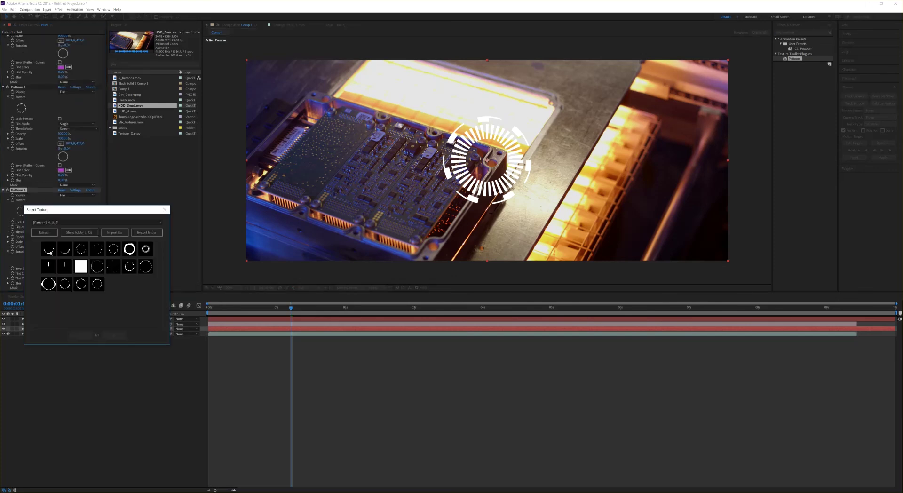
left_click(49, 249)
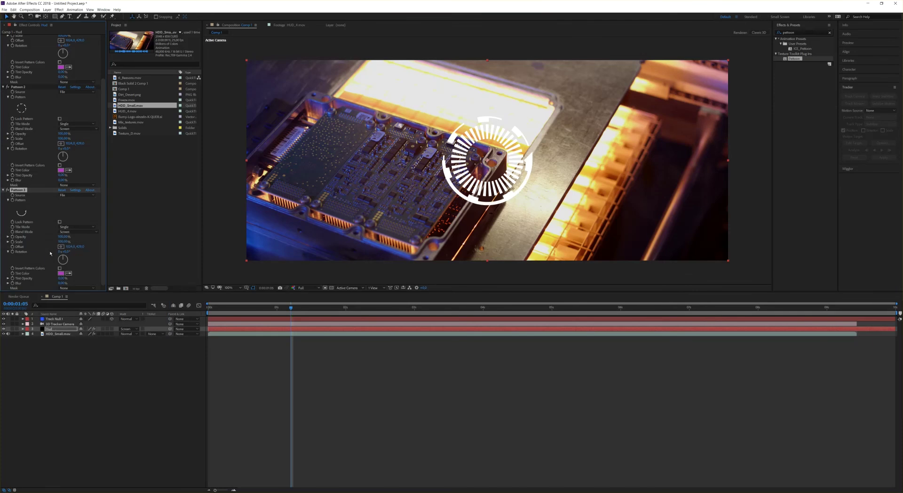
left_click(65, 242)
type("120")
key("Return")
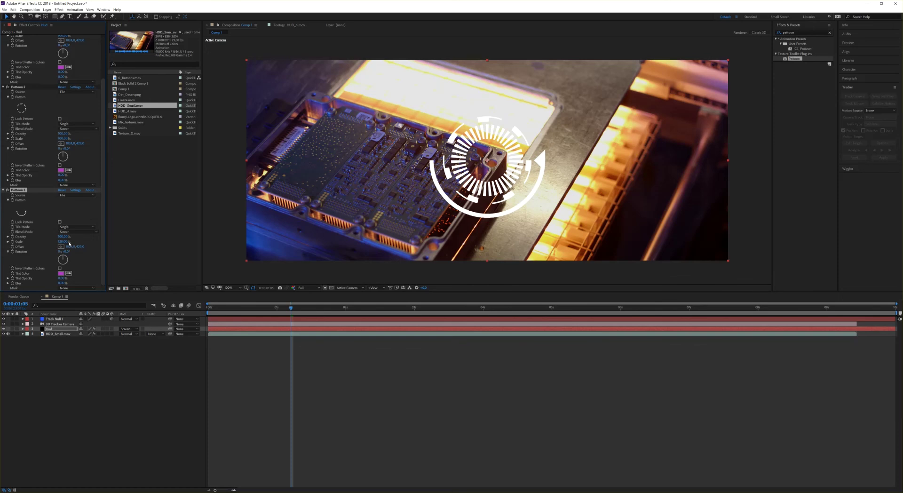
Duplicate Pattoon 3 and load the fine tick-mark ring texture into the copy.
key("ctrl+d")
left_click(26, 213)
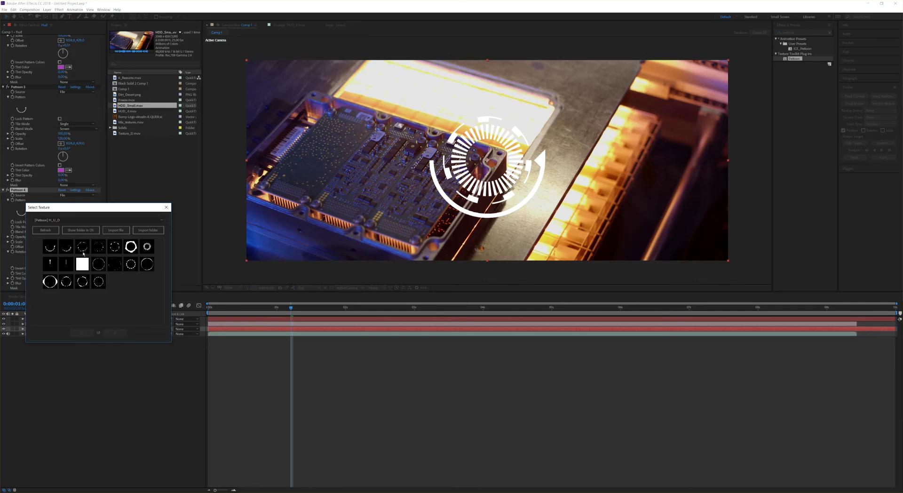
left_click(82, 250)
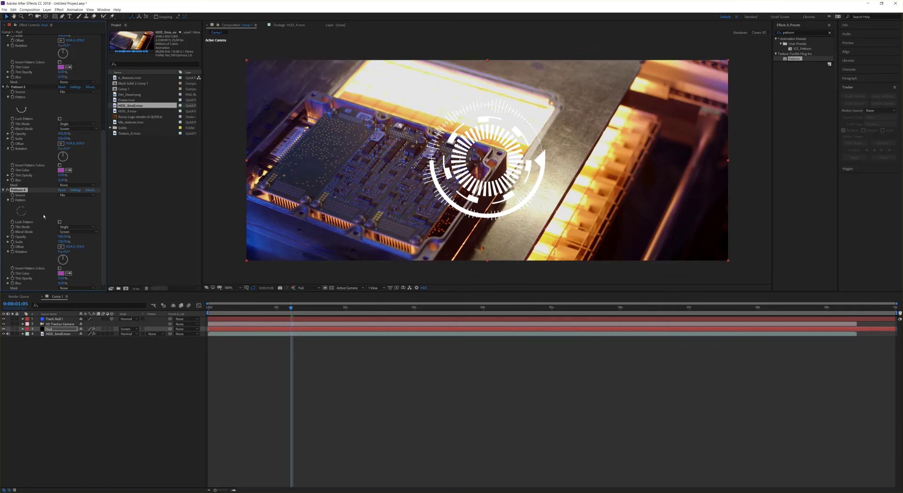
Duplicate Pattoon 4 and load the narrow pointer wedge texture into the copy.
key("ctrl+d")
left_click(24, 213)
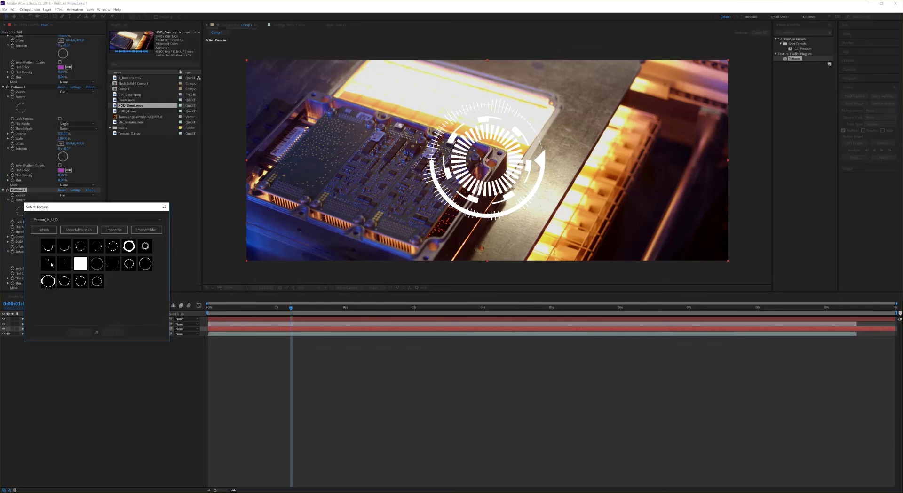
left_click(52, 263)
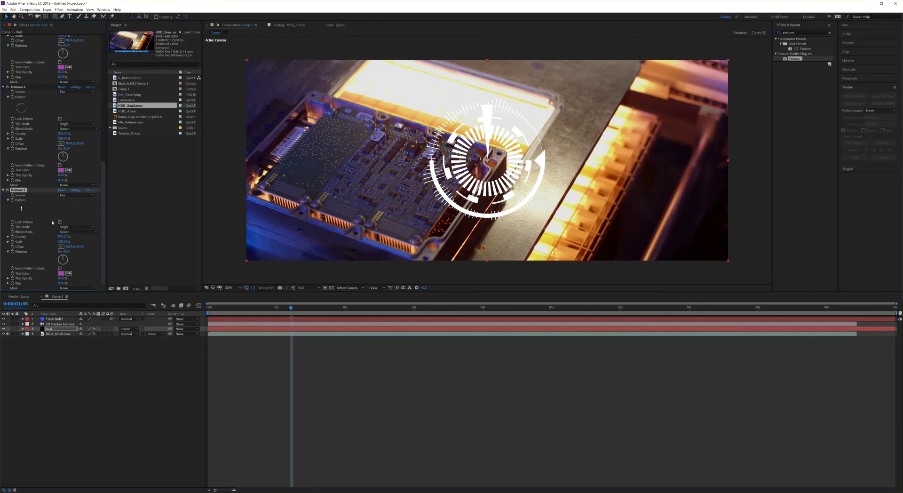
Duplicate the pointer wedge effect and set the copy's rotation to 90°.
key("ctrl+d")
left_click(67, 252)
type("90")
key("Return")
Duplicate Pattoon 6, load the dashed outer circle texture into the copy, and scale it down slightly to sit just outside the arc.
key("ctrl+d")
left_click(22, 208)
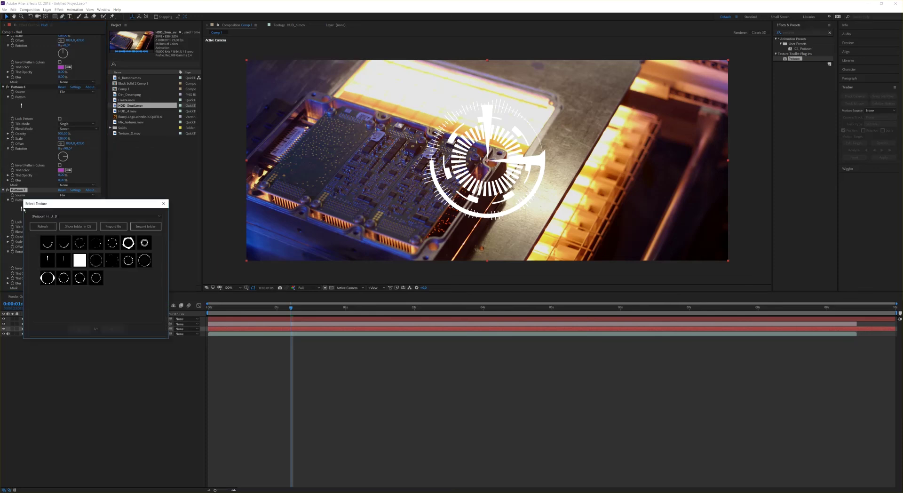
left_click(98, 265)
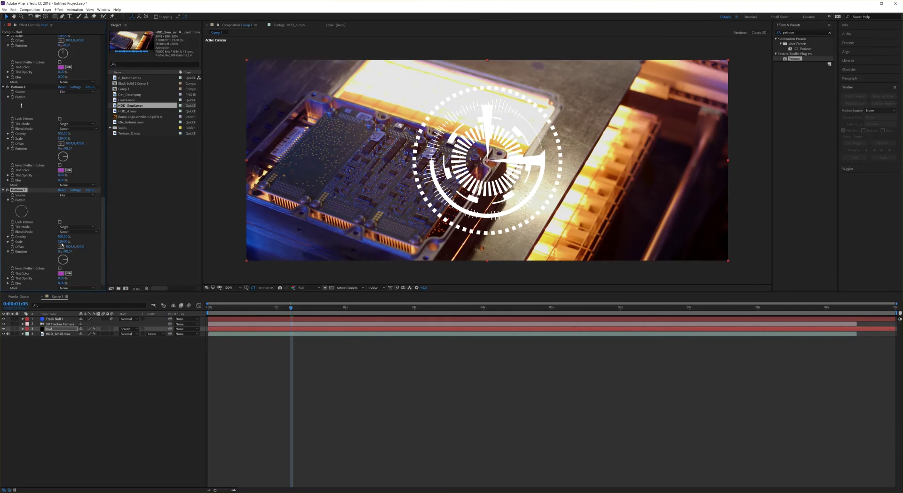
left_click_drag(61, 242, 56, 243)
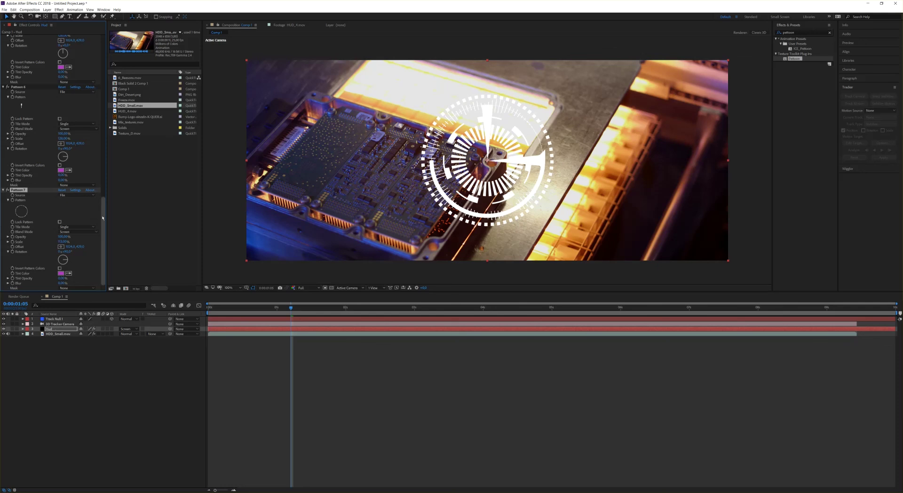
Go to the start of the timeline and try out the first Pattoon effect's opacity, ending back at 100%.
left_click_drag(104, 219, 107, 26)
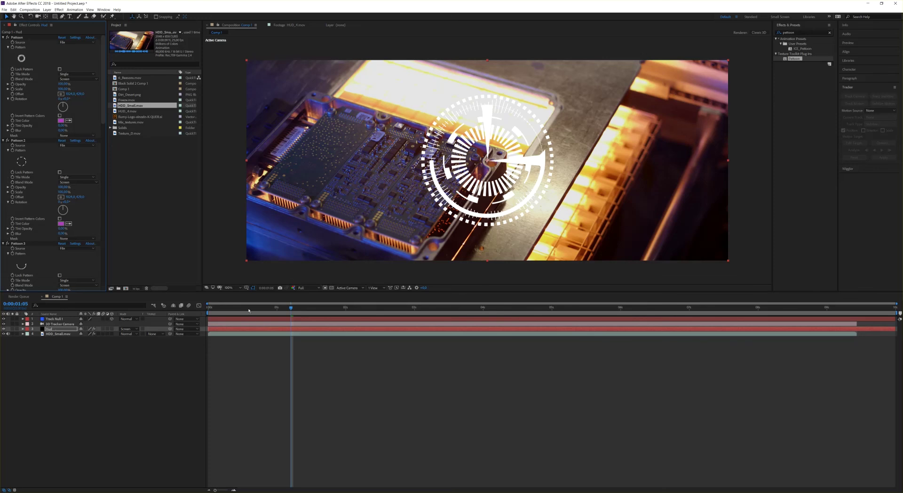
key("Home")
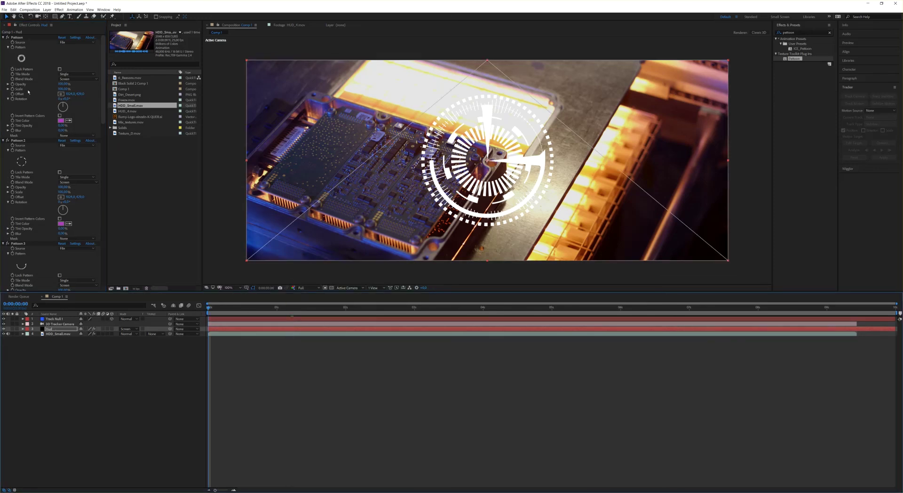
left_click(22, 84)
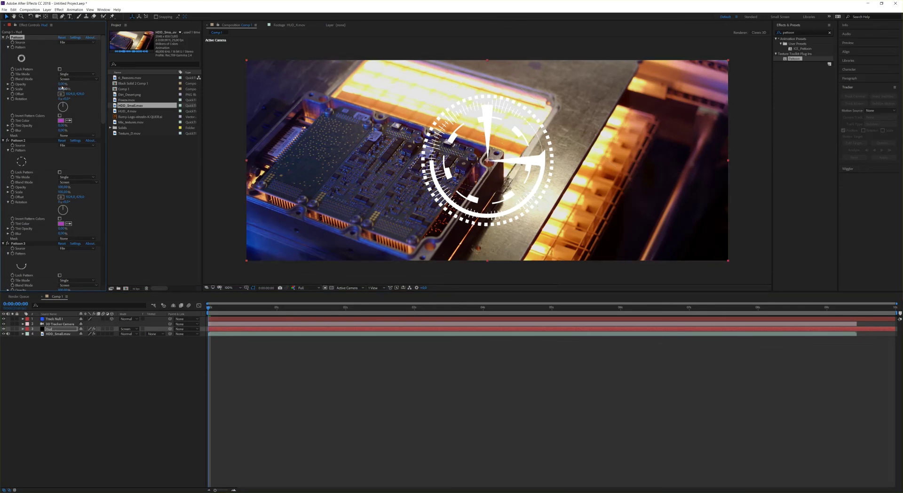
left_click_drag(62, 84, 69, 85)
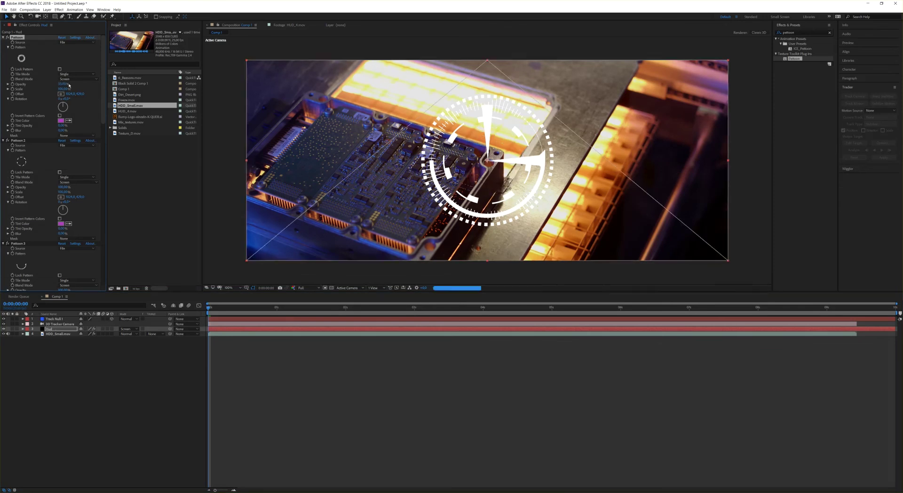
left_click_drag(64, 85, 92, 85)
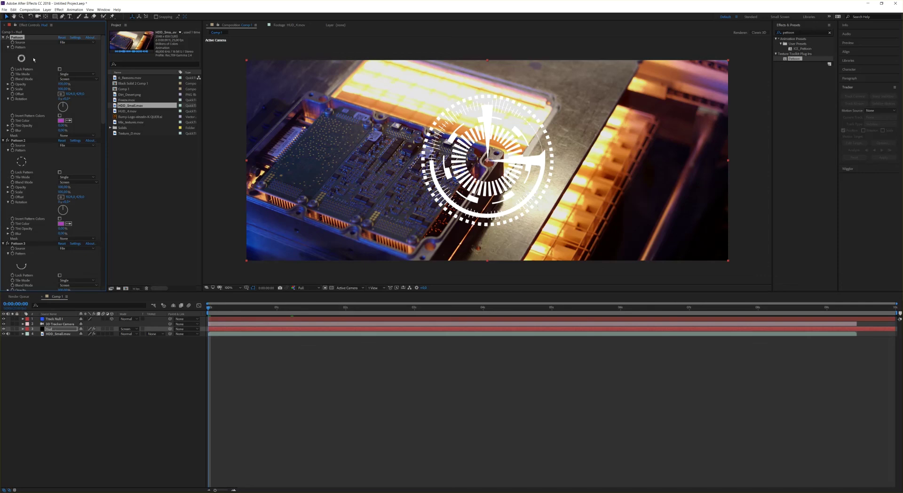
Tint the first segmented ring with an orange sampled from the glowing bars in the footage, and raise its tint opacity partway.
left_click(68, 120)
left_click(612, 175)
left_click_drag(68, 127, 82, 127)
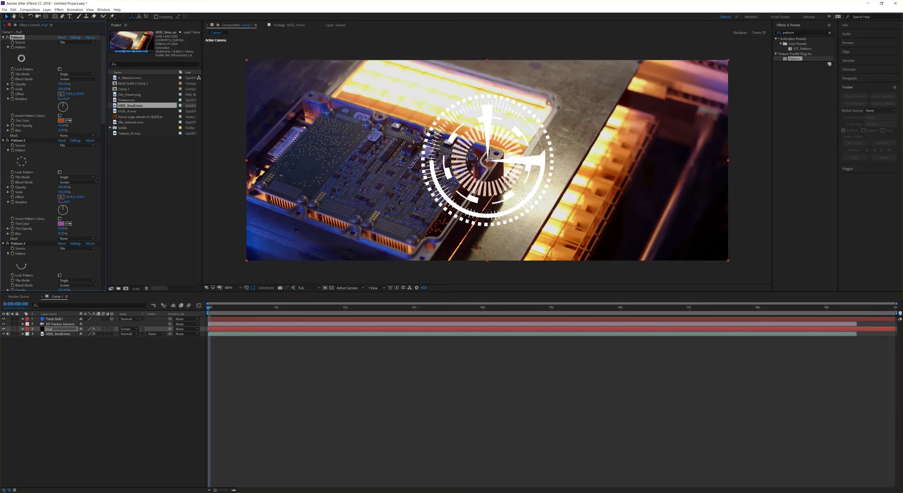
Give the rotated pointer wedge (Pattoon 6) an orange tint color and set its tint opacity to 100%.
left_click_drag(103, 105, 103, 287)
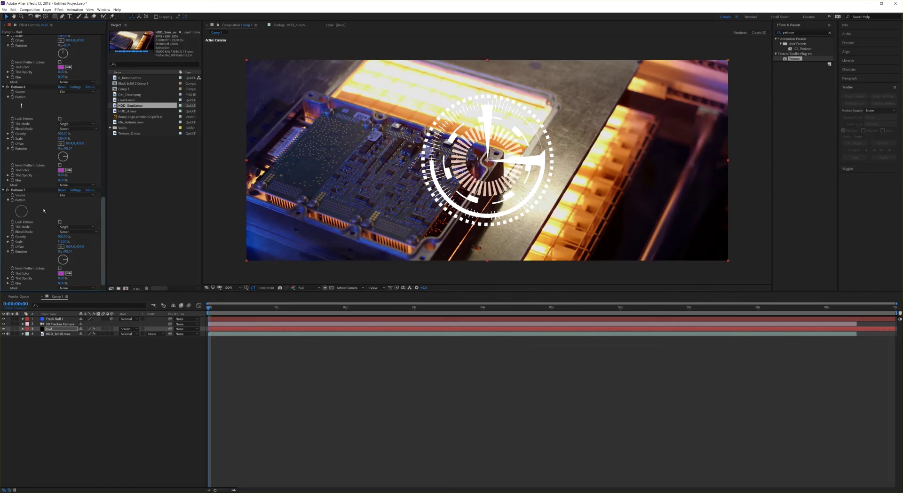
left_click(18, 87)
left_click(19, 104)
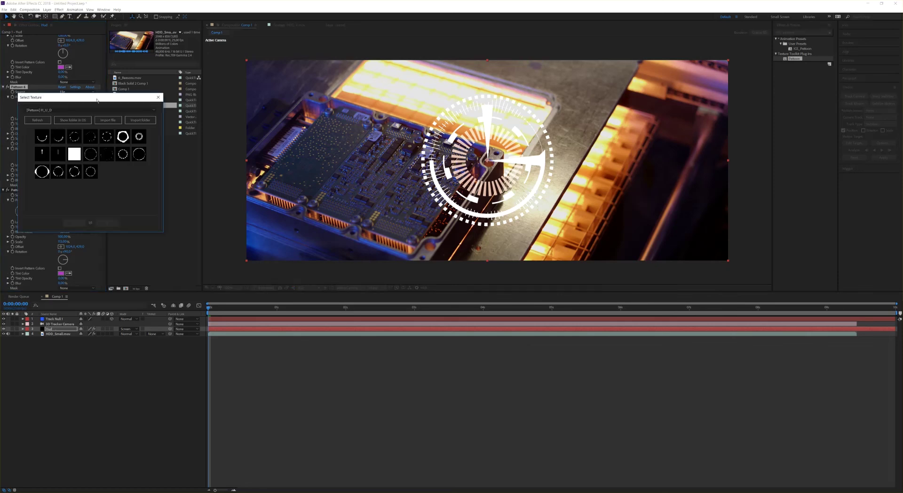
left_click(15, 87)
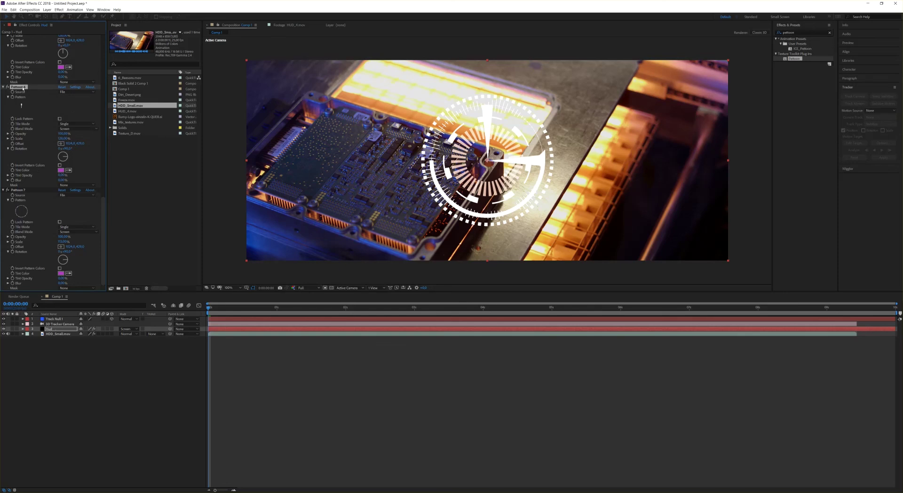
left_click(69, 171)
left_click(62, 175)
type("100")
key("Return")
Tint the upright pointer wedge (Pattoon 5) with the orange sampled from Pattoon 6, and raise its tint opacity to 100%.
scroll(47, 111, "up", 5)
left_click(24, 85)
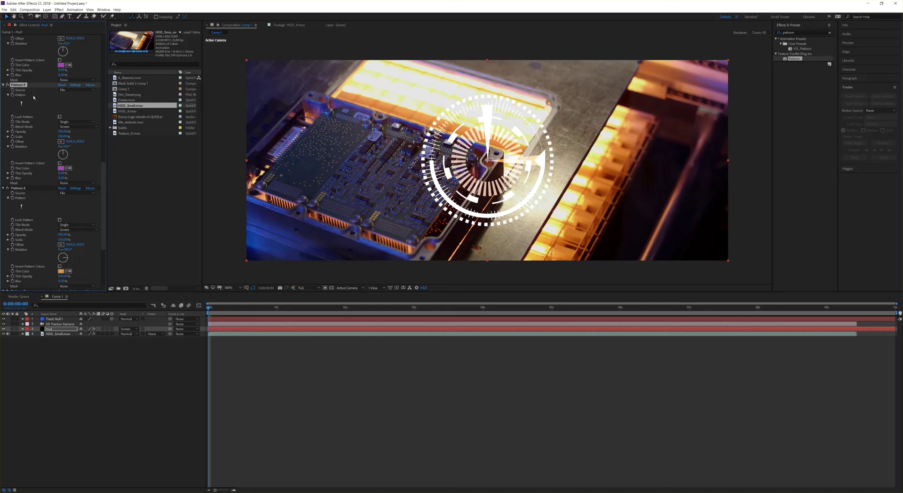
left_click(69, 168)
left_click(62, 273)
left_click_drag(62, 173, 131, 173)
left_click_drag(62, 173, 136, 172)
Tint the half-circle arc (Pattoon 3) with the orange sampled from Pattoon 5, and raise its tint opacity to 100%.
scroll(107, 183, "up", 3)
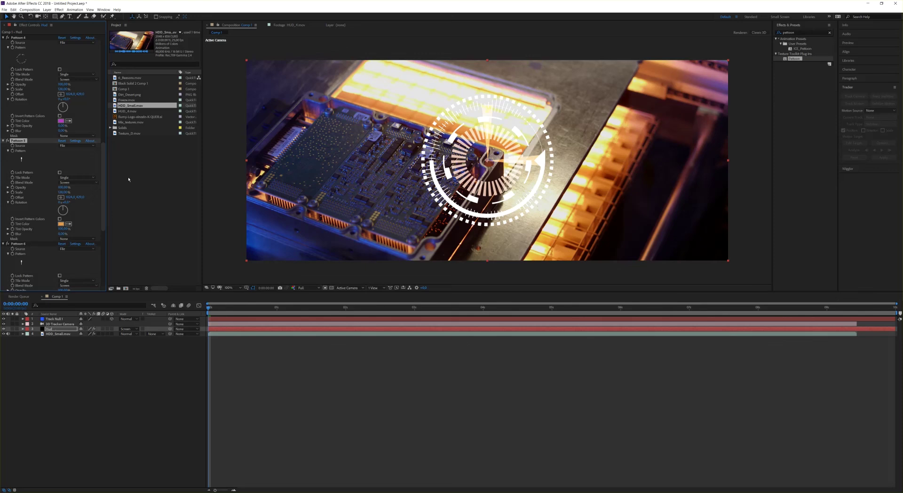
scroll(104, 143, "up", 3)
scroll(46, 114, "up", 5)
left_click(19, 85)
left_click_drag(103, 119, 105, 152)
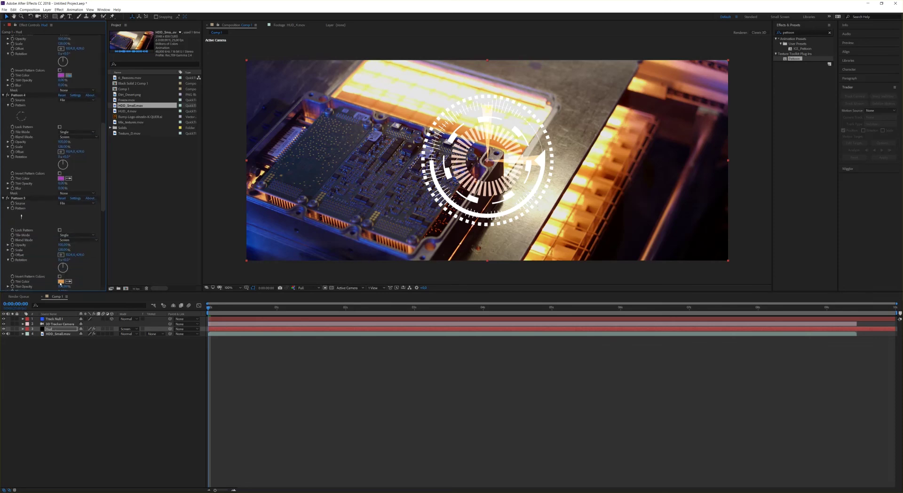
left_click_drag(65, 83, 163, 92)
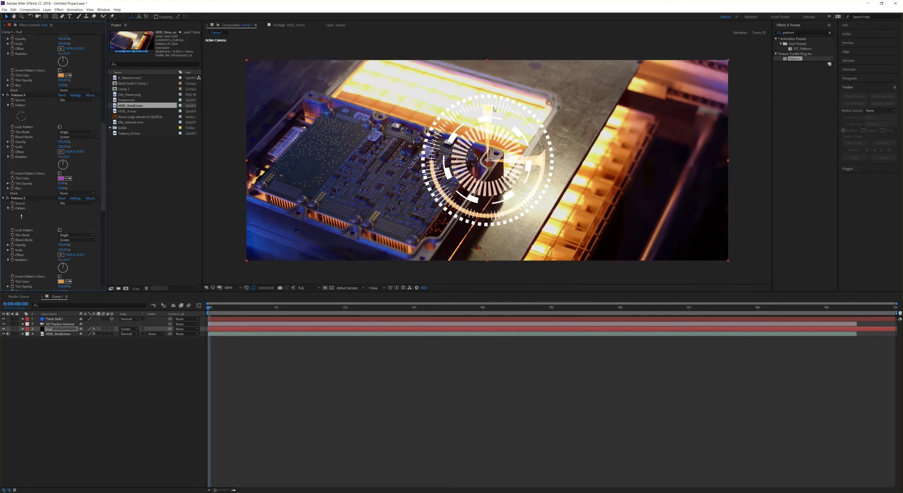
Make the Hud solid a 3D layer and scrub the timeline to check that it follows the tracked camera.
left_click_drag(102, 178, 104, 249)
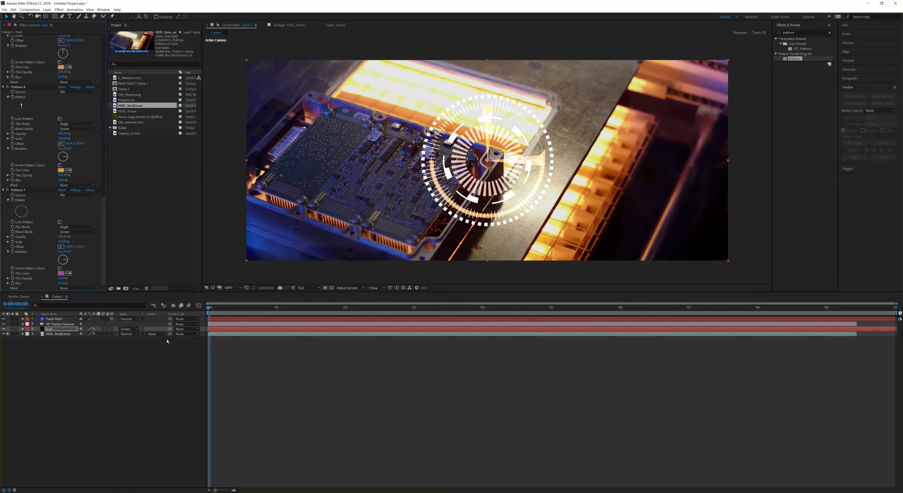
left_click(113, 329)
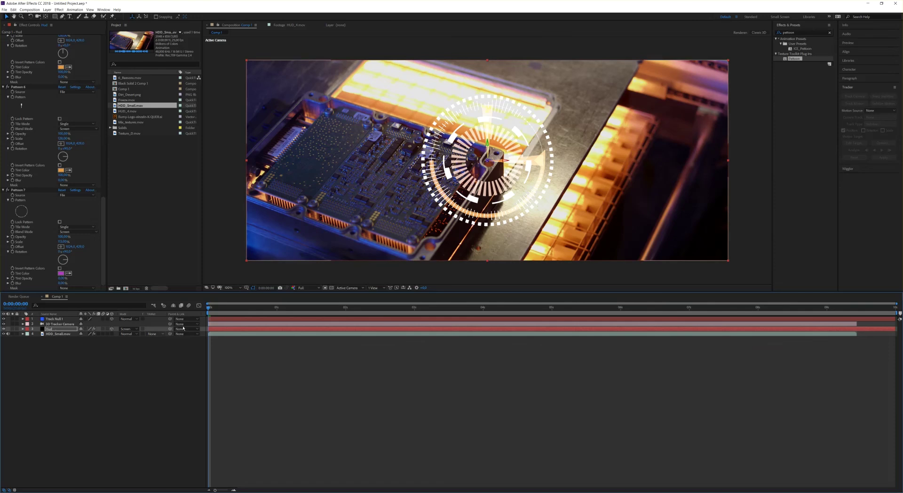
left_click_drag(210, 310, 371, 308)
left_click_drag(371, 309, 522, 315)
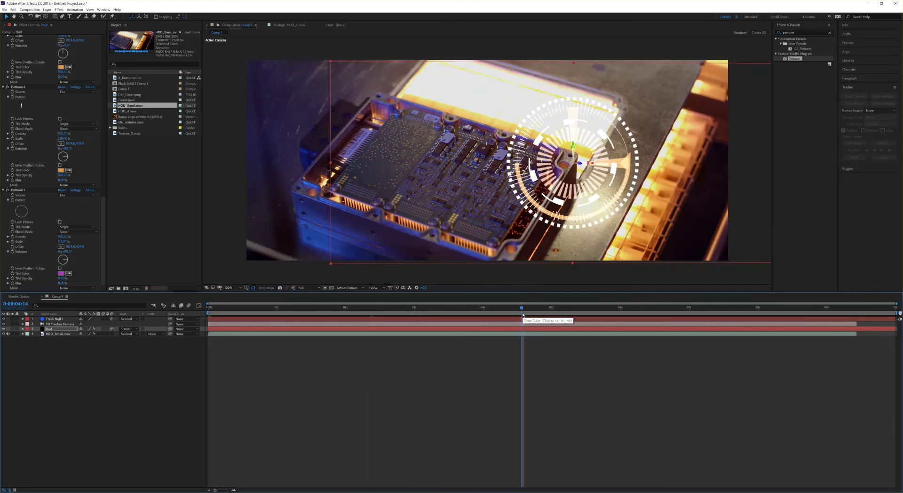
left_click_drag(523, 315, 411, 314)
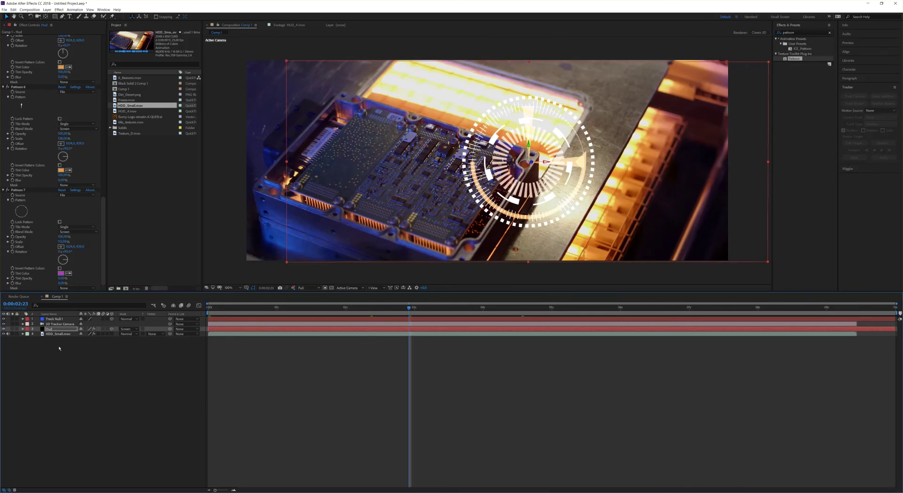
Tilt the Hud layer in 3D by adjusting its X orientation so that it lies back over the circuit board.
key("r")
left_click_drag(83, 336, 77, 337)
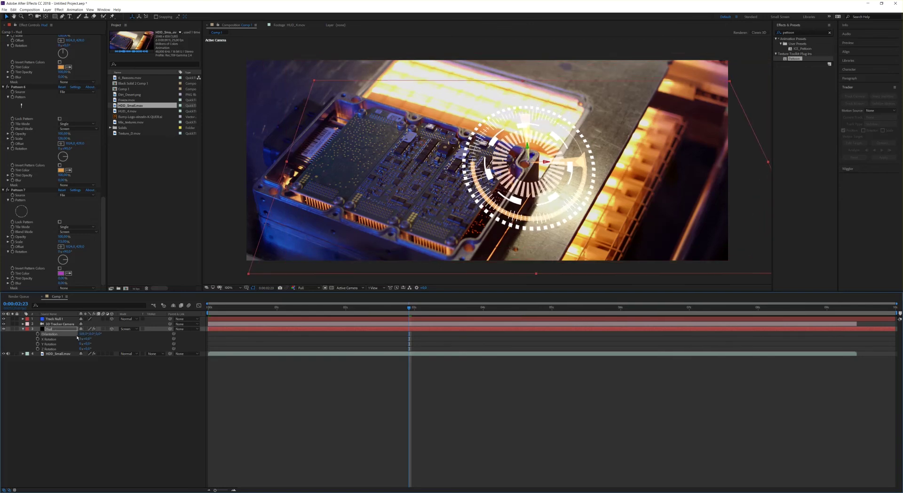
Duplicate the Hud layer and move the copy closer to the camera along its Z position.
left_click(54, 330)
key("ctrl+d")
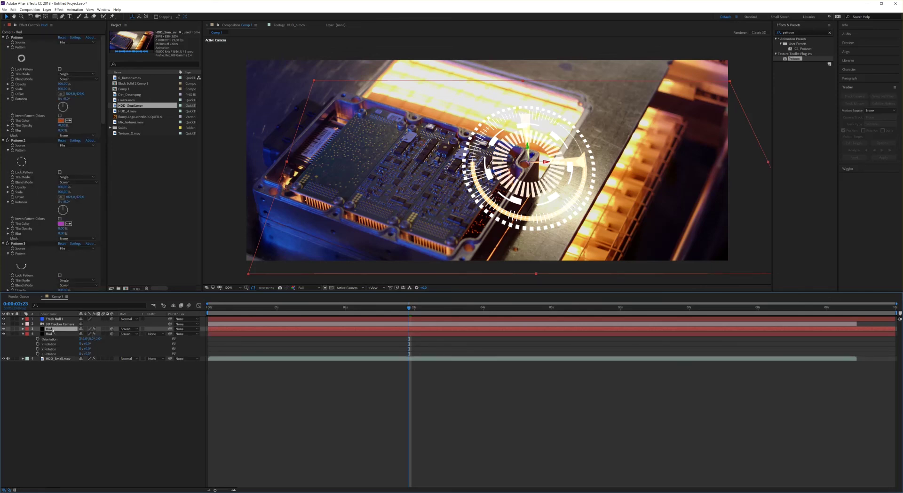
key("p")
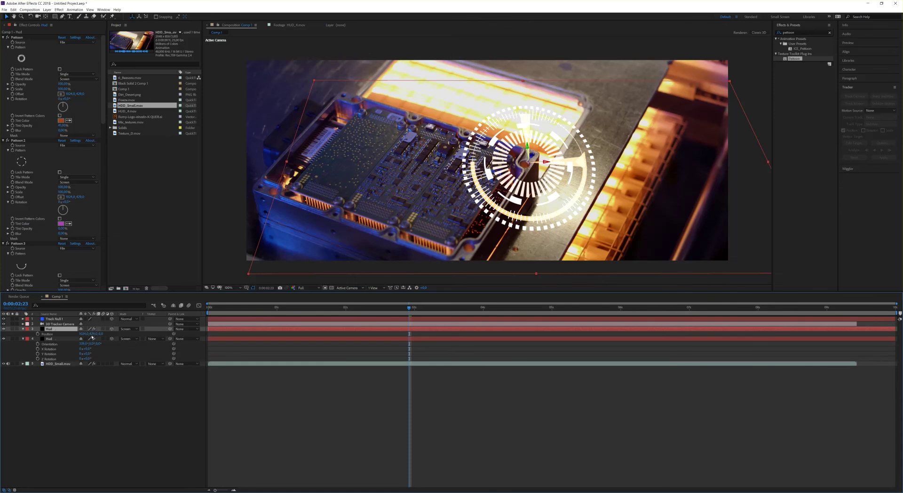
left_click_drag(101, 334, 7, 329)
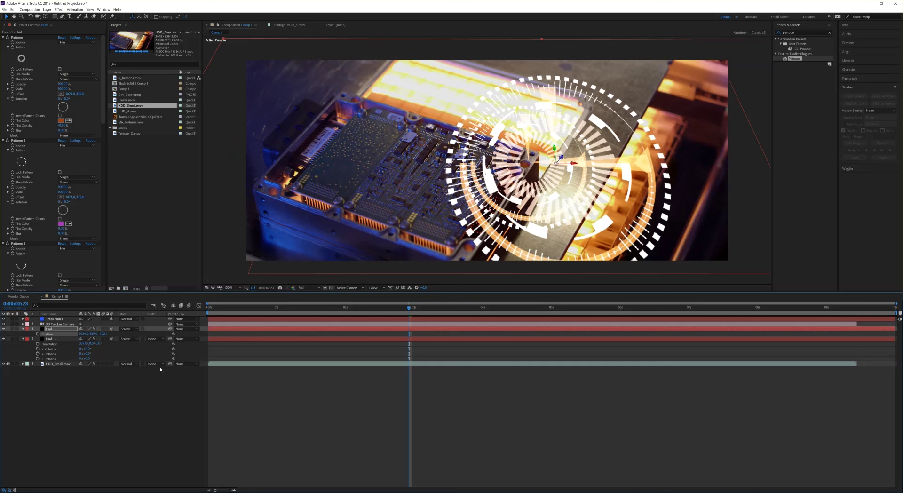
Turn on depth of field for the 3D Tracker Camera and increase its aperture.
left_click(31, 324)
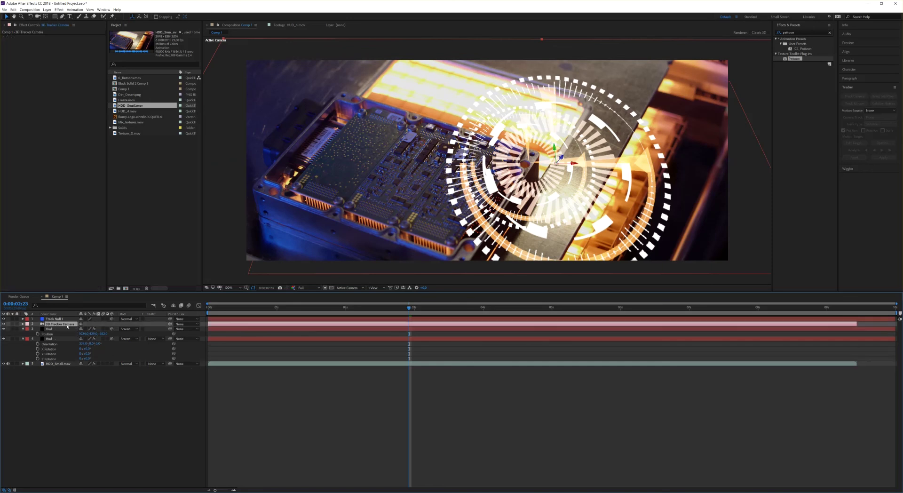
left_click(24, 324)
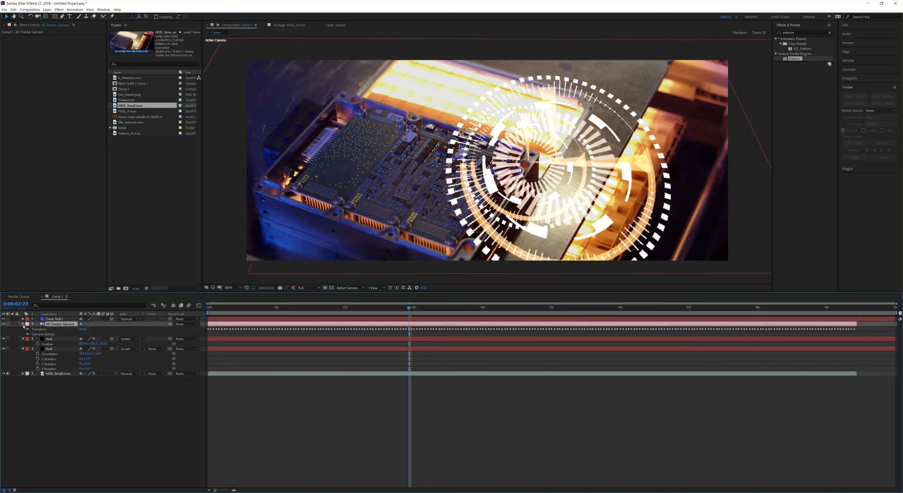
left_click(28, 333)
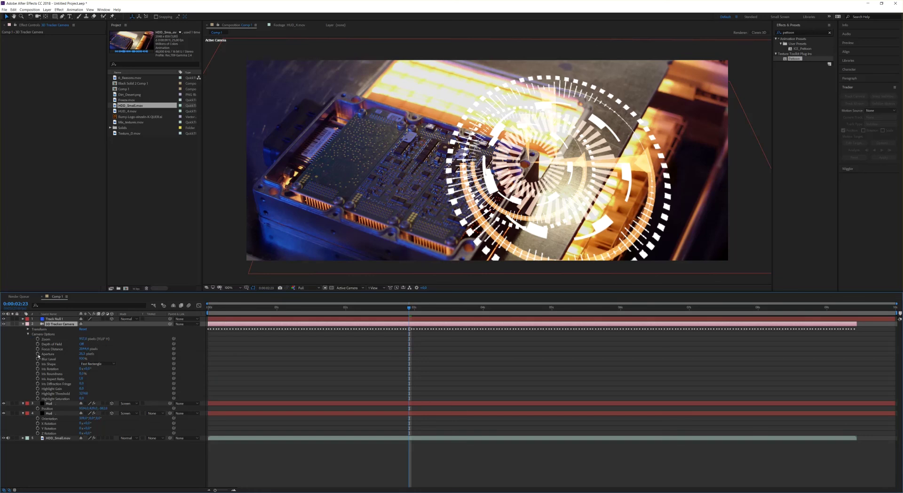
left_click(82, 344)
left_click_drag(82, 354, 119, 354)
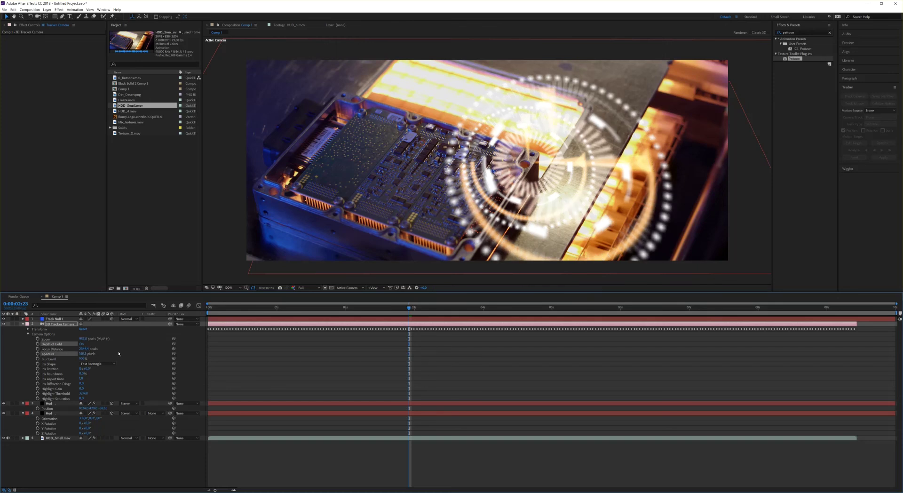
Hide the duplicate Hud layer and adjust the camera's focus distance until the original Hud is sharp.
left_click_drag(90, 350, 56, 348)
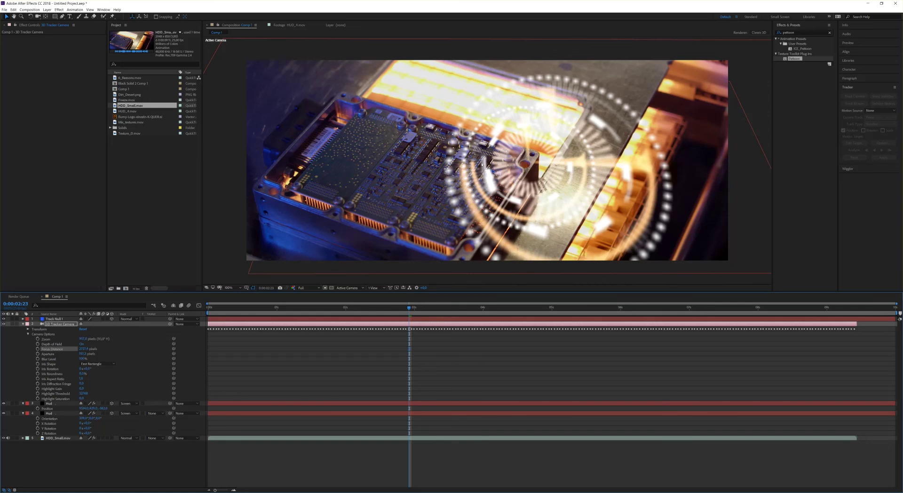
left_click_drag(85, 349, 67, 350)
left_click_drag(52, 353, 33, 353)
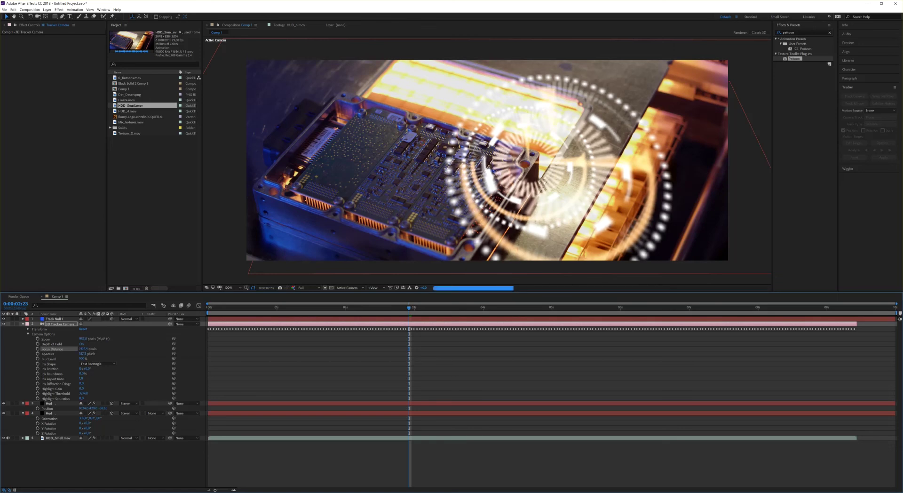
left_click_drag(85, 350, 71, 349)
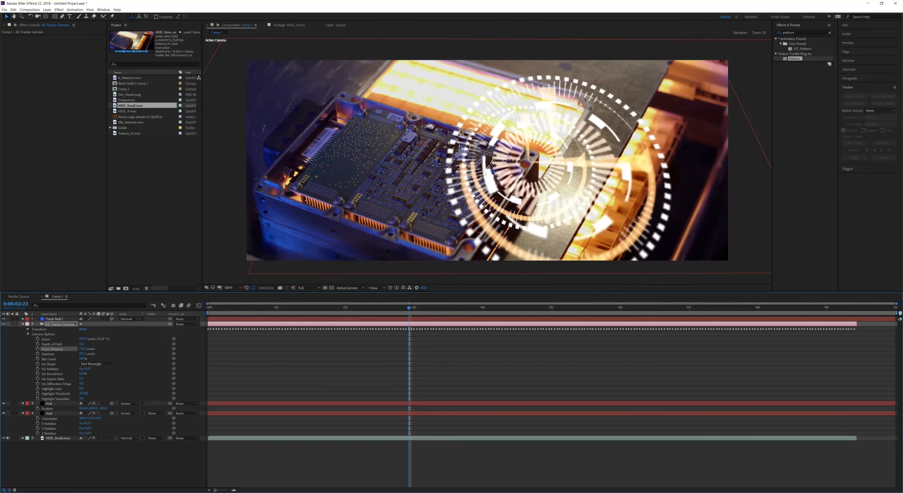
left_click_drag(85, 348, 88, 350)
left_click(4, 403)
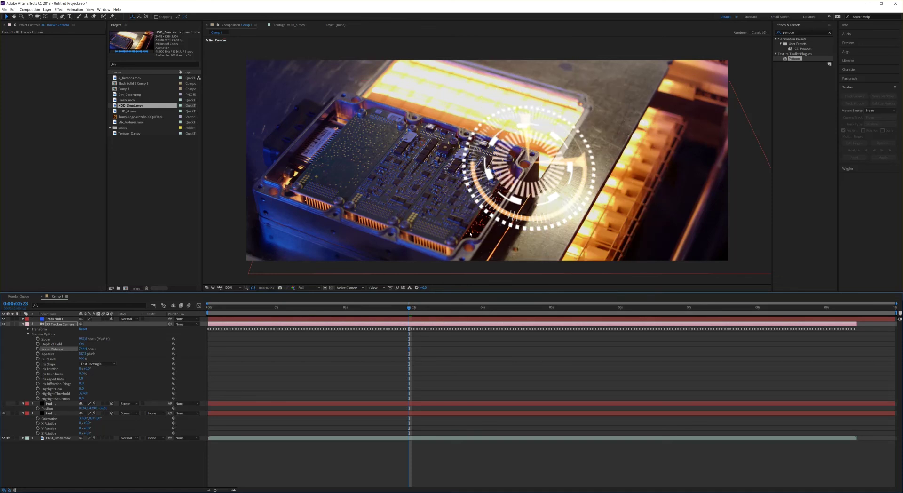
scroll(509, 188, "up", 1)
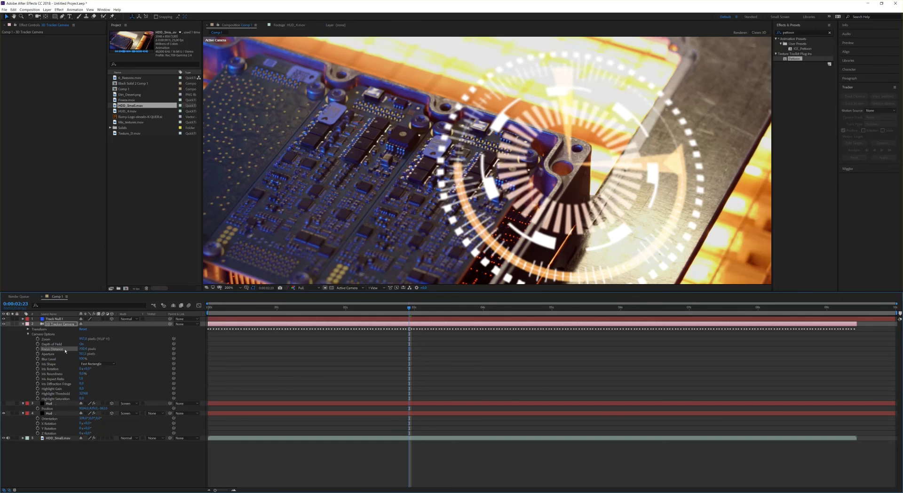
left_click_drag(59, 351, 159, 349)
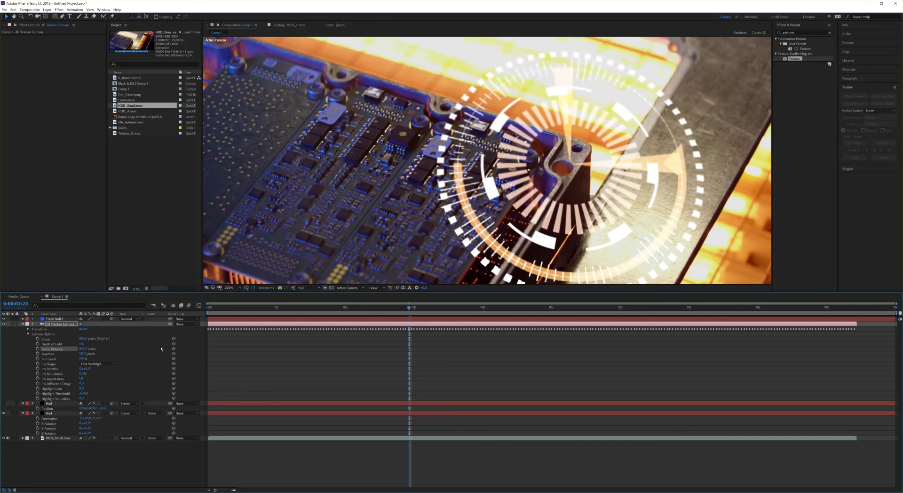
Increase the camera's aperture further for stronger blur and show the duplicate Hud layer again.
mouse_move(82, 353)
left_mouse_down()
mouse_move(126, 356)
mouse_move(93, 350)
left_mouse_up()
left_click(5, 403)
scroll(389, 187, "down", 1)
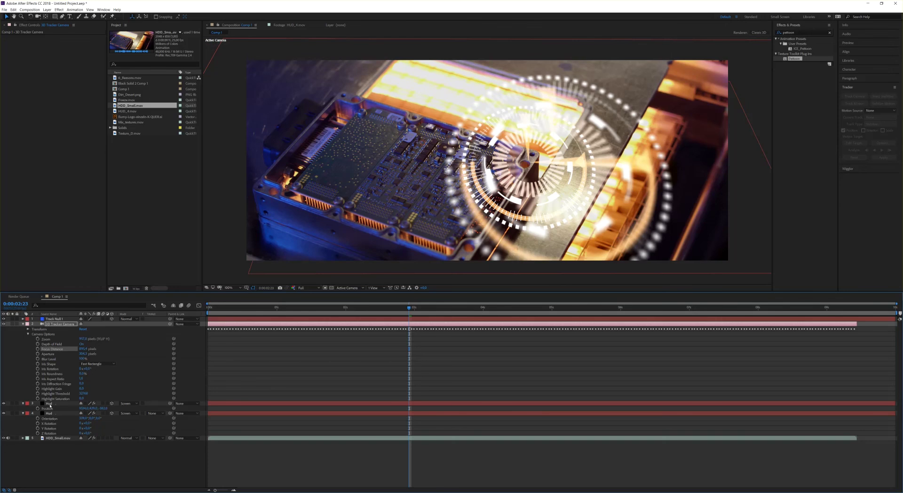
Duplicate the front Hud layer and move the new copy even closer to the camera along its Z position.
left_click(50, 404)
key("ctrl+d")
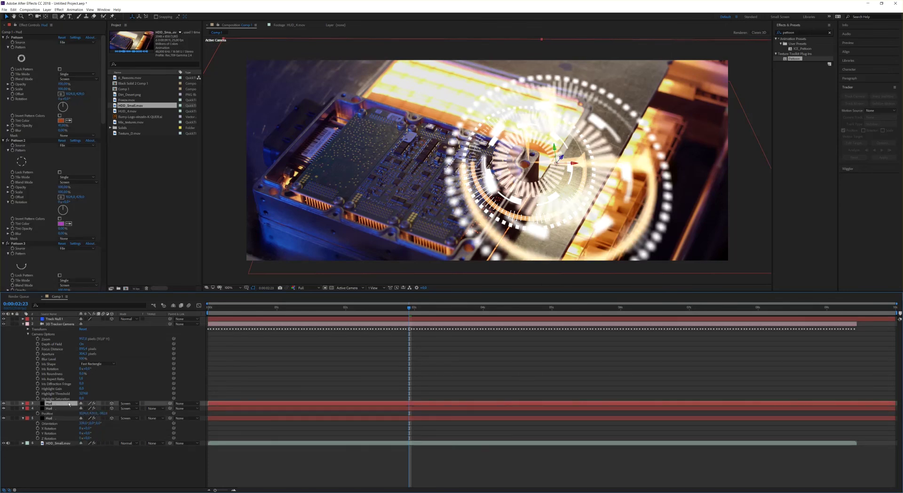
key("p")
left_click_drag(105, 408, 20, 410)
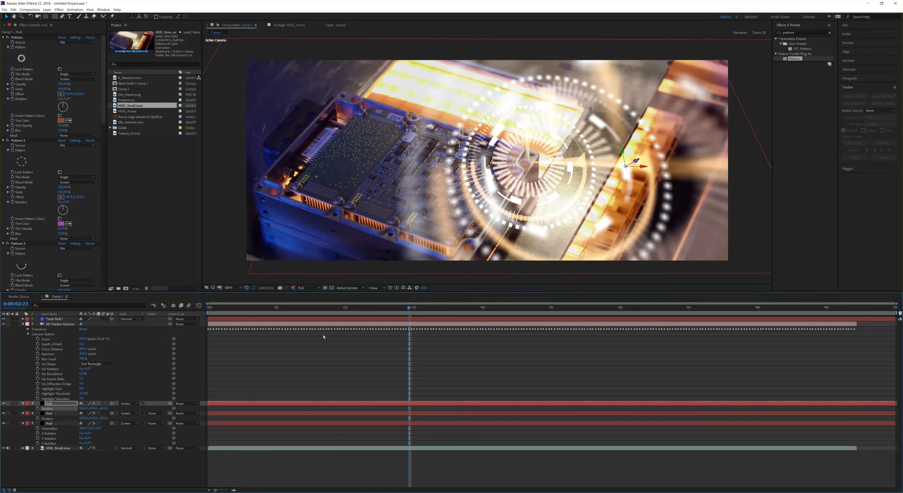
key("Return")
Set the opacity of the frontmost Hud copy to 80%.
key("t")
left_click(83, 408)
type("80")
key("Return")
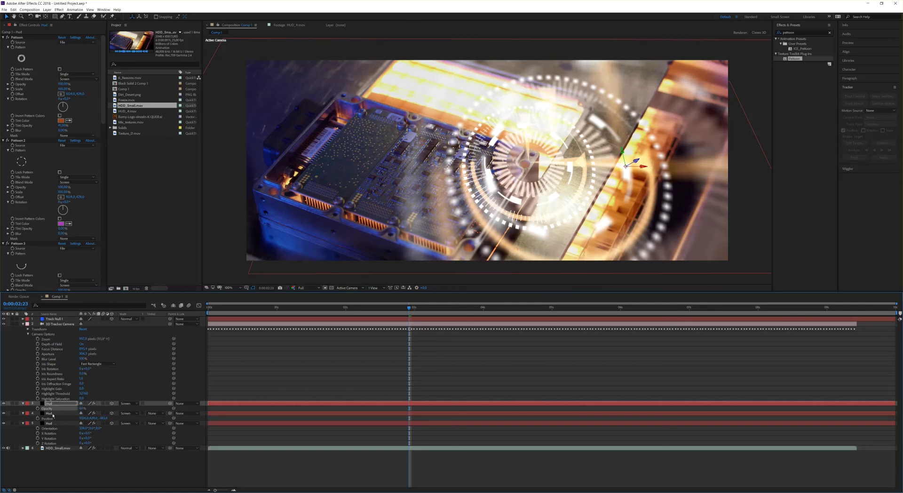
Set the opacity of the middle Hud copy to 50%.
left_click(52, 415)
key("t")
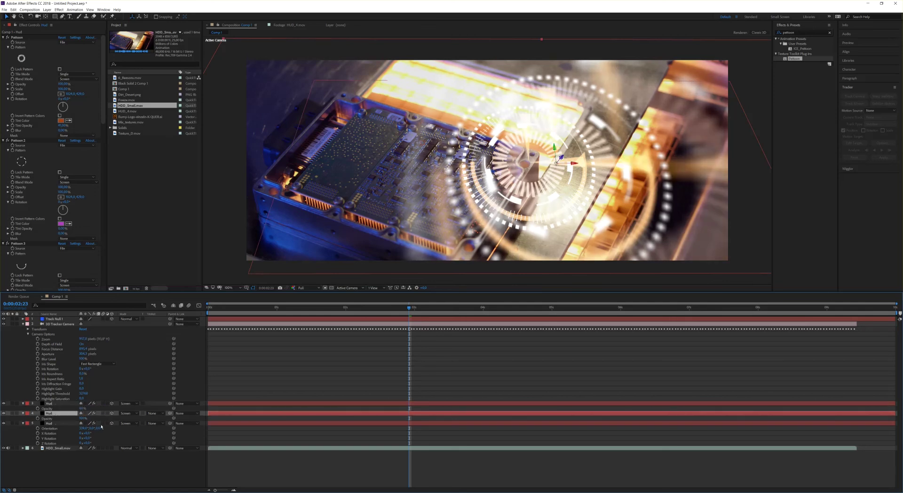
left_click(83, 418)
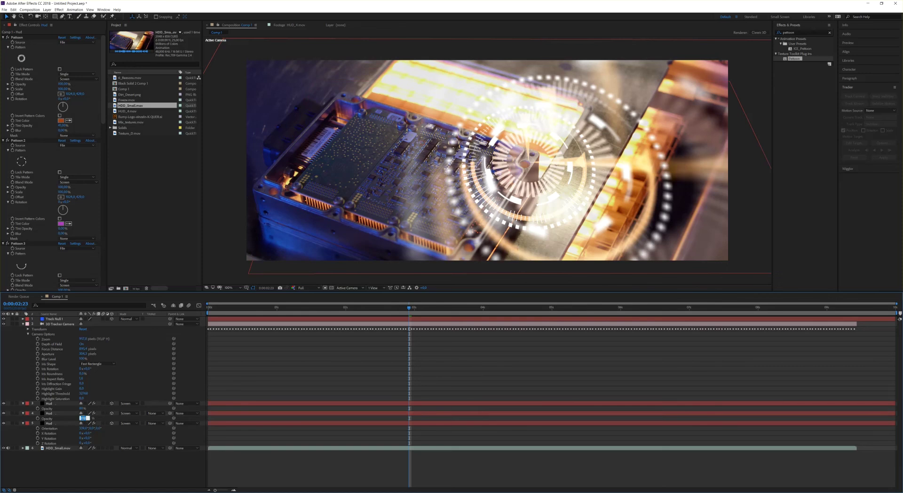
type("50")
key("Return")
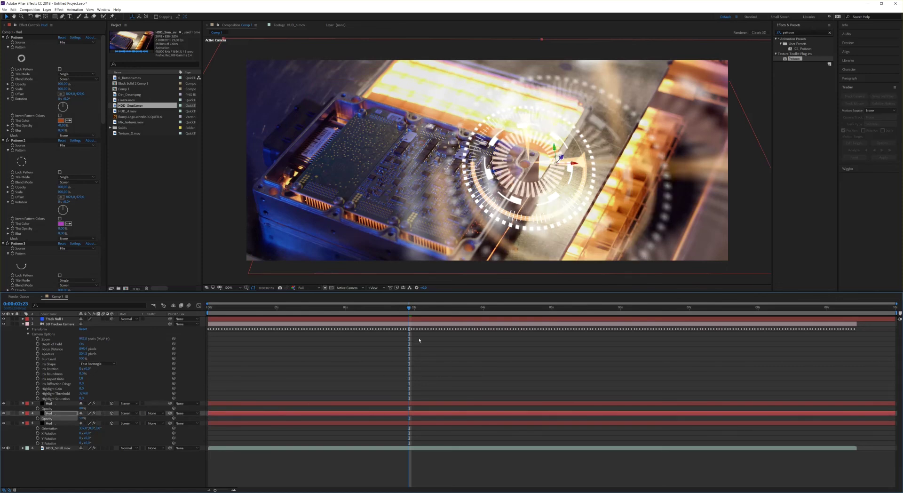
Scrub the timeline from 0:00:00:14 to 0:00:04:01 to check the layered Hud depth and blur against the camera move.
left_click_drag(409, 309, 249, 313)
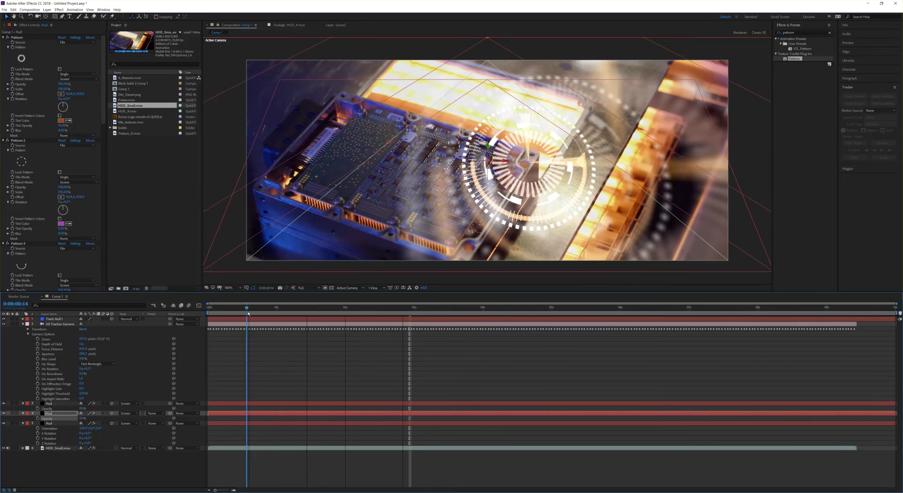
left_click(249, 314)
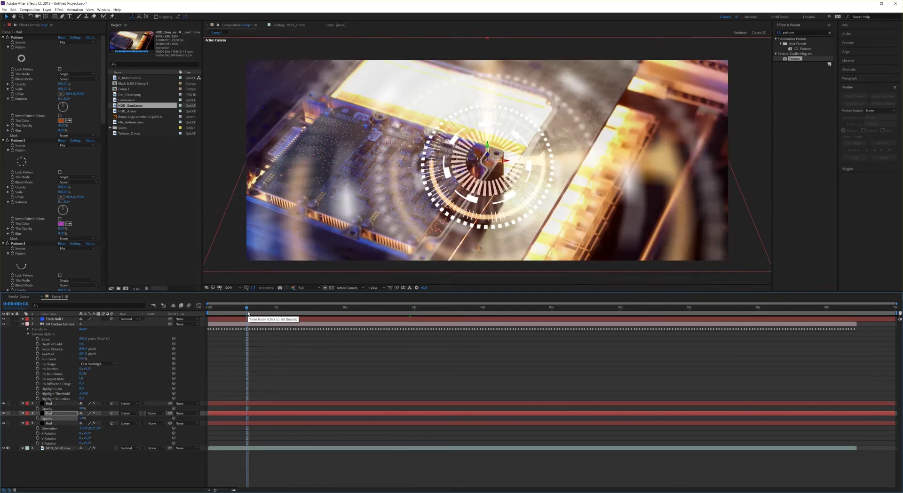
left_click_drag(314, 312, 386, 312)
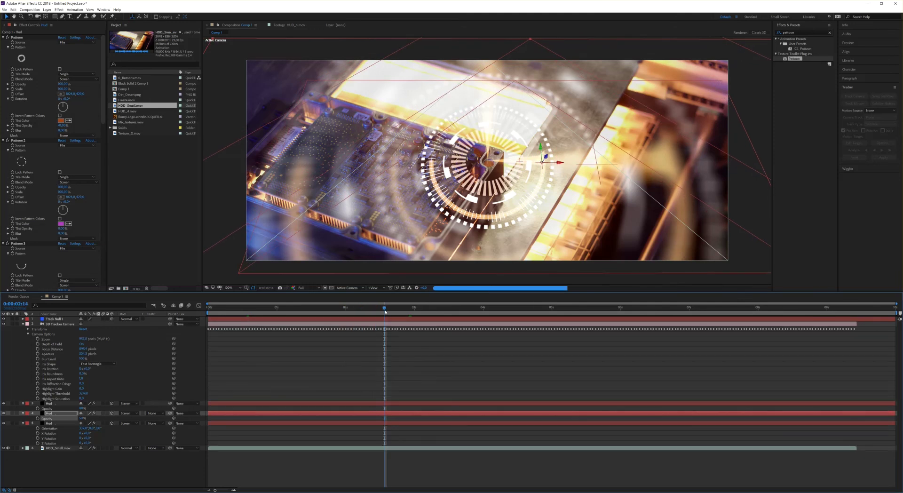
left_click_drag(385, 312, 487, 310)
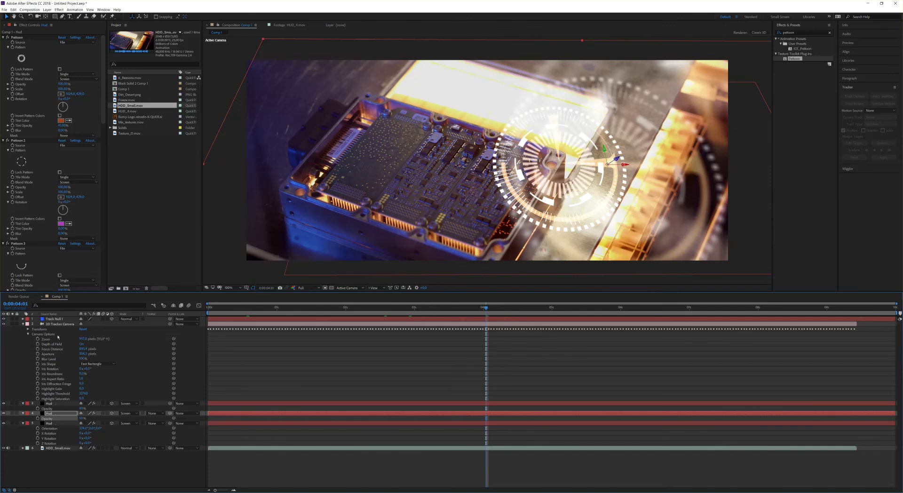
Collapse all seven Pattoon effects on the middle Hud layer.
left_click_drag(103, 71, 106, 271)
left_click_drag(104, 212, 105, 206)
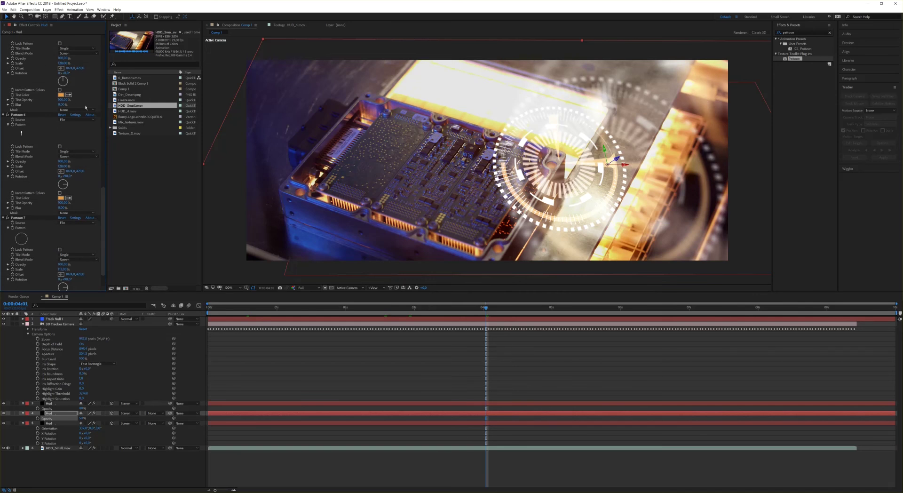
left_click_drag(106, 193, 104, 41)
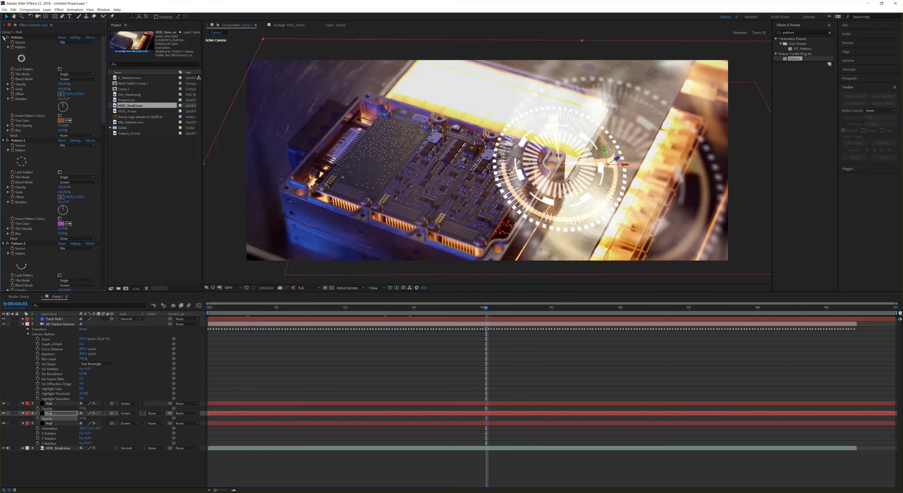
left_click(4, 37)
left_click(4, 43)
left_click(4, 47)
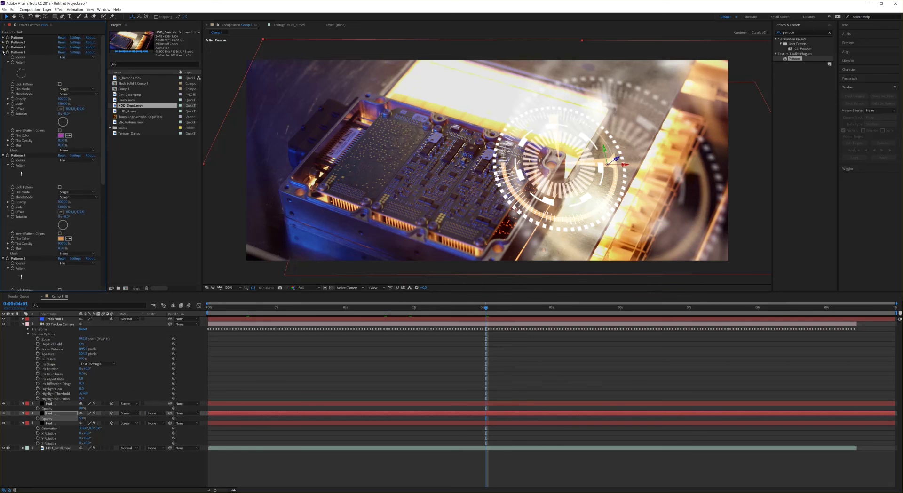
left_click(5, 52)
left_click(4, 57)
left_click(4, 62)
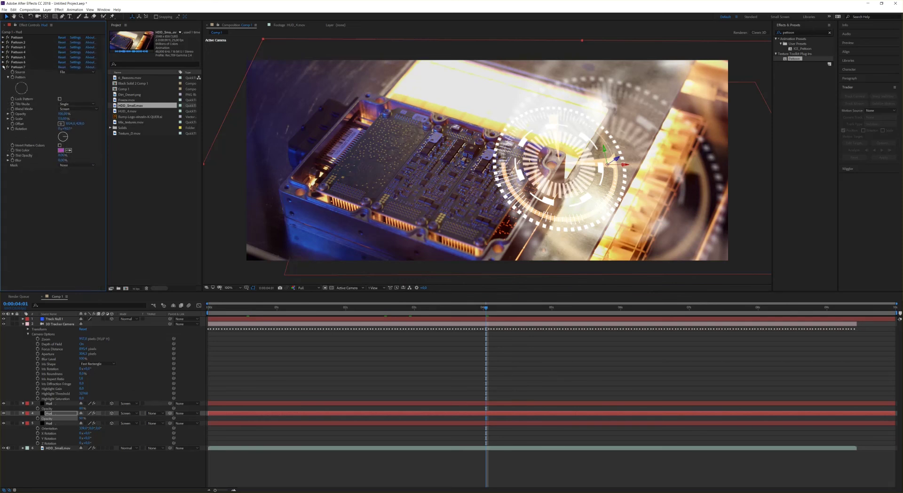
left_click(4, 67)
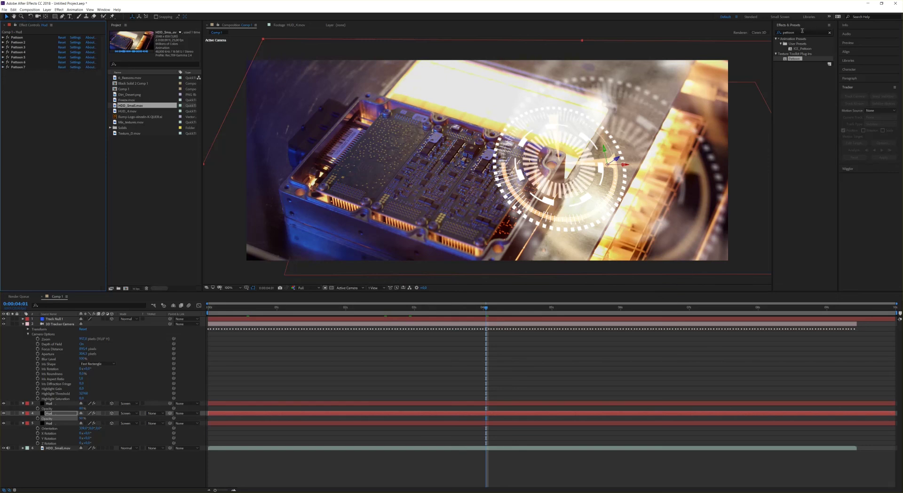
Find the Stylize Glow effect, apply it to the middle Hud layer, and lower its glow threshold.
left_click(779, 32)
left_click(776, 33)
type("glow")
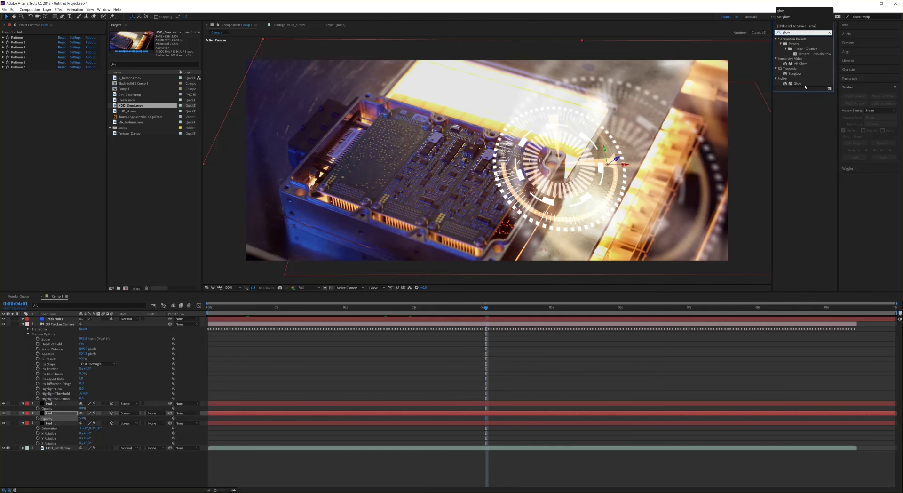
left_click_drag(801, 85, 45, 102)
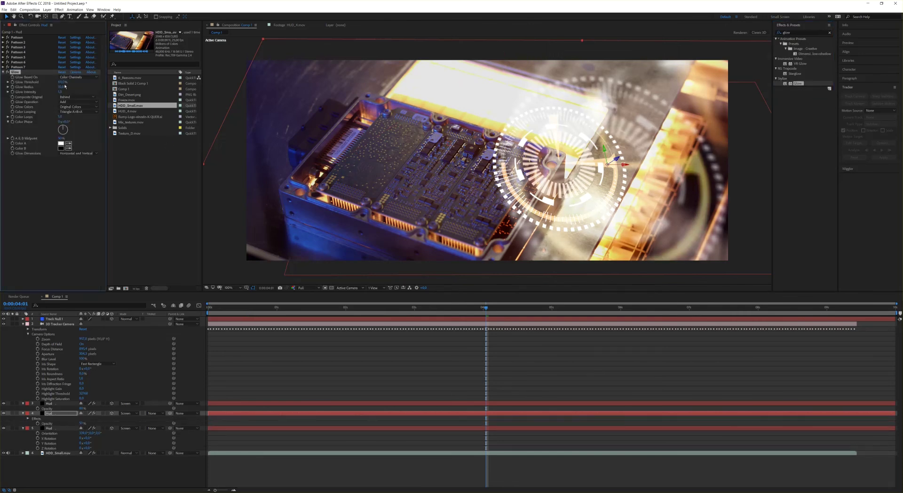
left_click_drag(62, 85, 49, 85)
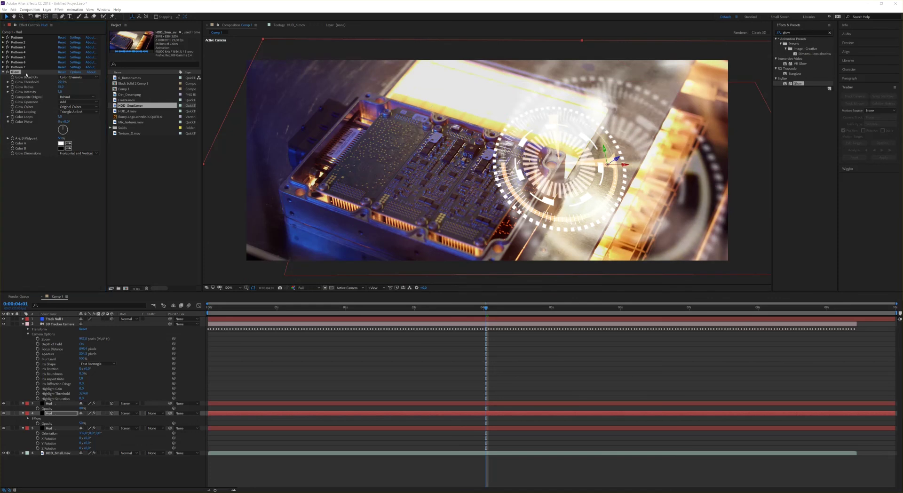
key("Return")
Collapse all seven Pattoon effects on the bottom Hud layer.
left_click(58, 429)
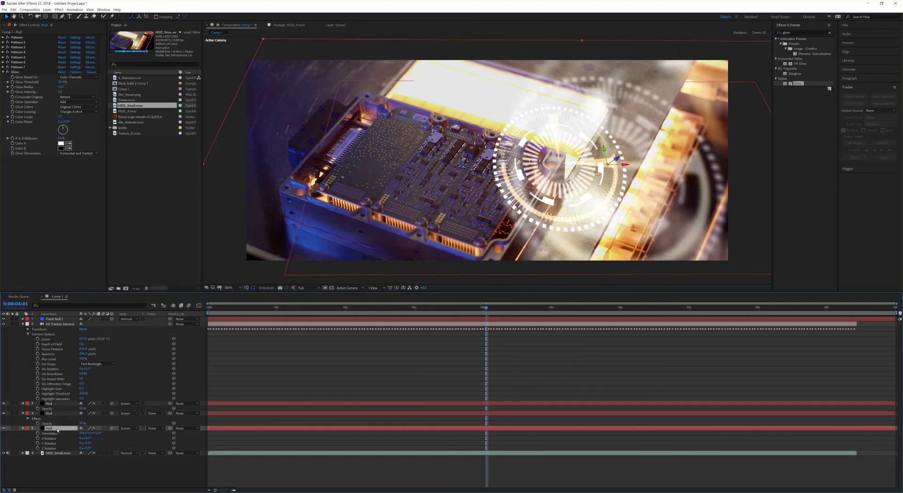
left_click(4, 37)
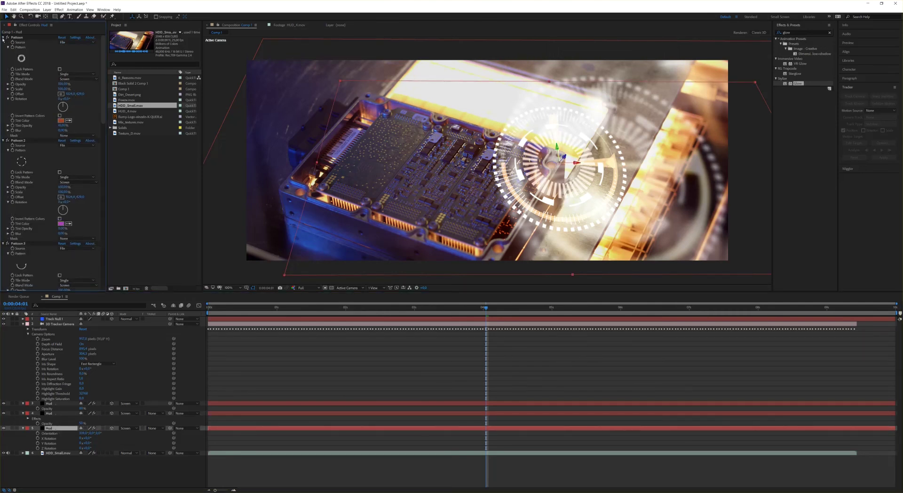
left_click(4, 43)
left_click(4, 47)
left_click(3, 52)
left_click(3, 57)
left_click(3, 62)
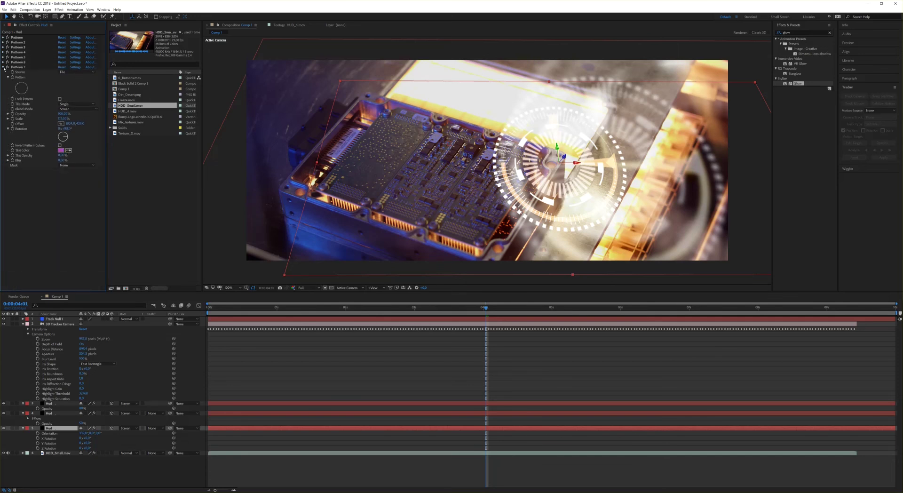
left_click(3, 66)
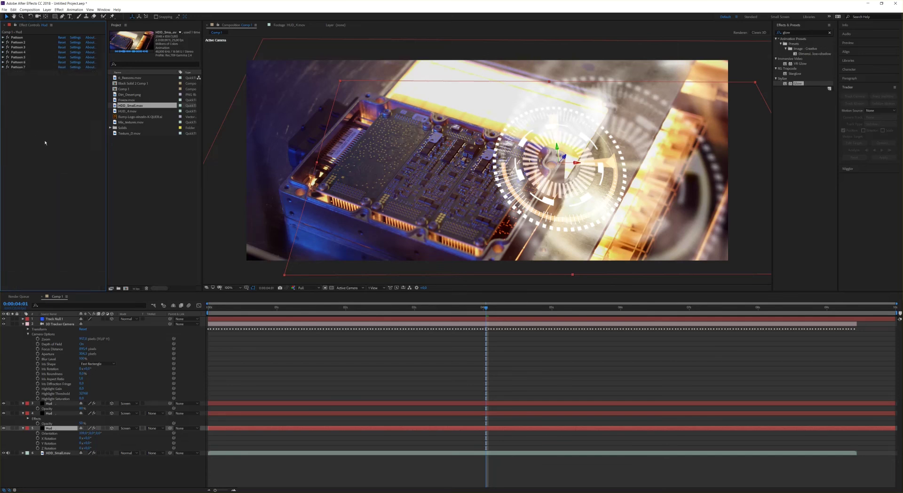
Apply the Stylize Glow effect to the bottom Hud layer and adjust its glow threshold and radius.
key("ctrl+v")
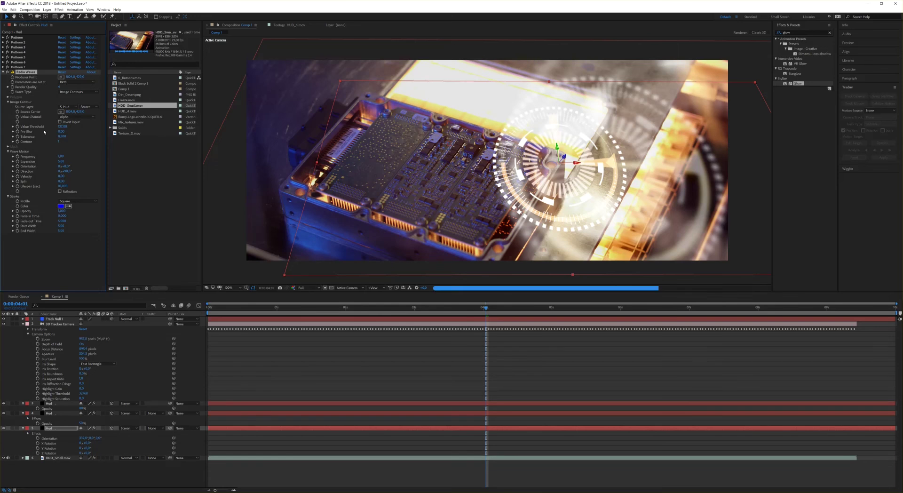
key("Delete")
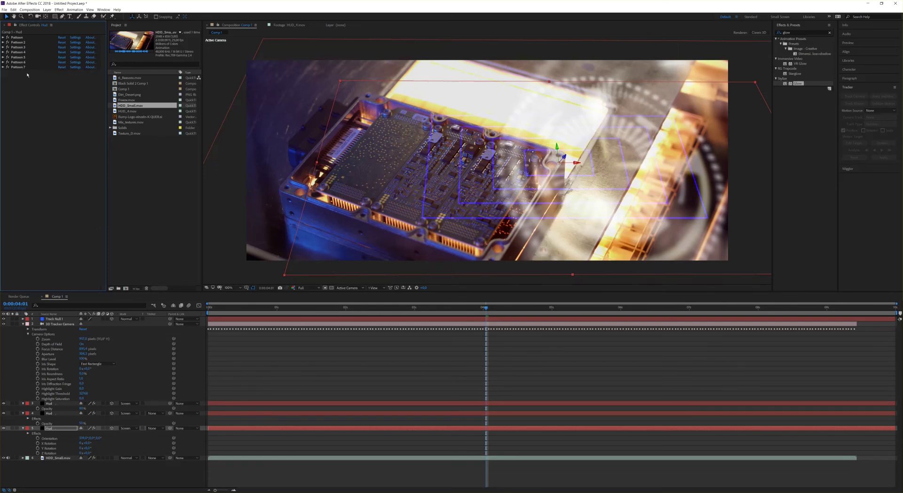
left_click_drag(798, 83, 79, 116)
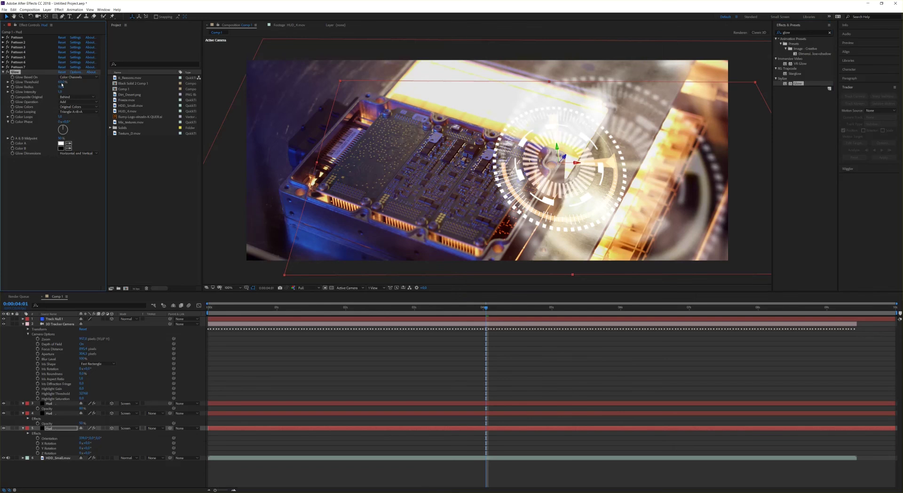
left_click_drag(53, 85, 49, 85)
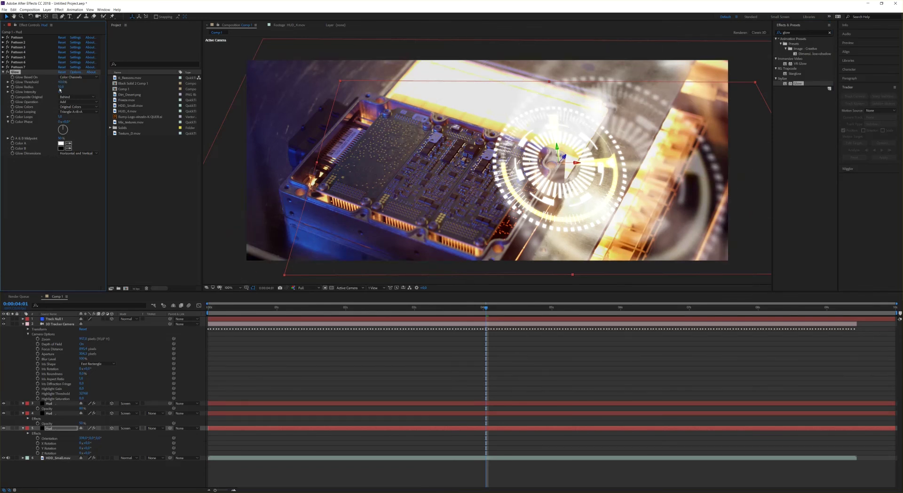
key("Return")
left_click_drag(56, 89, 61, 89)
Fine-tune the bottom Hud layer's glow radius and threshold with the two upper Hud copies temporarily hidden.
left_click_drag(3, 403, 4, 413)
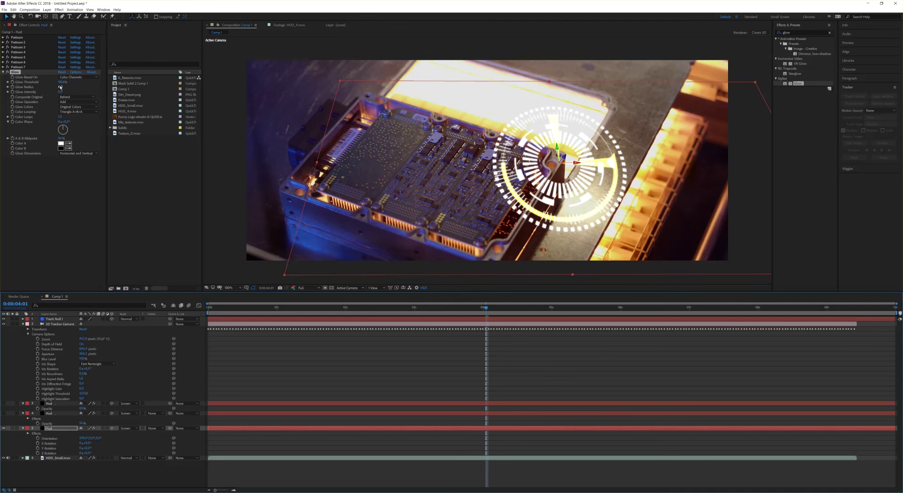
left_click_drag(60, 87, 69, 88)
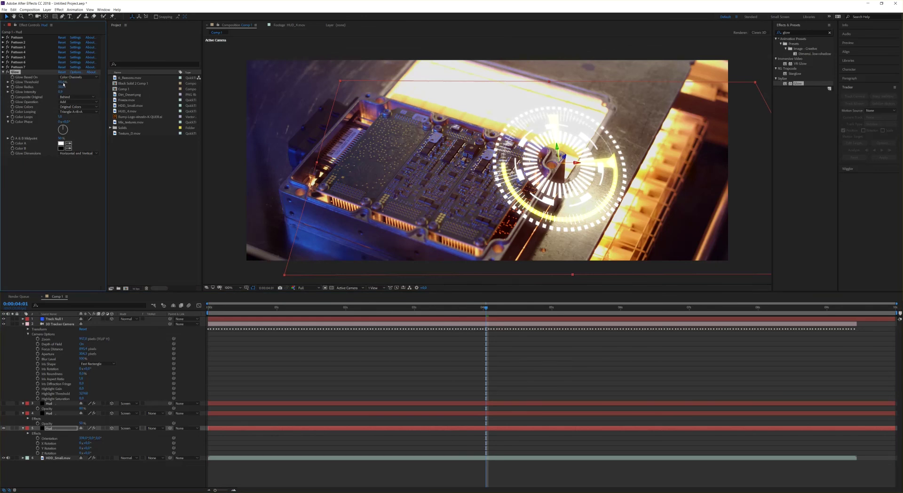
left_click_drag(58, 85, 59, 85)
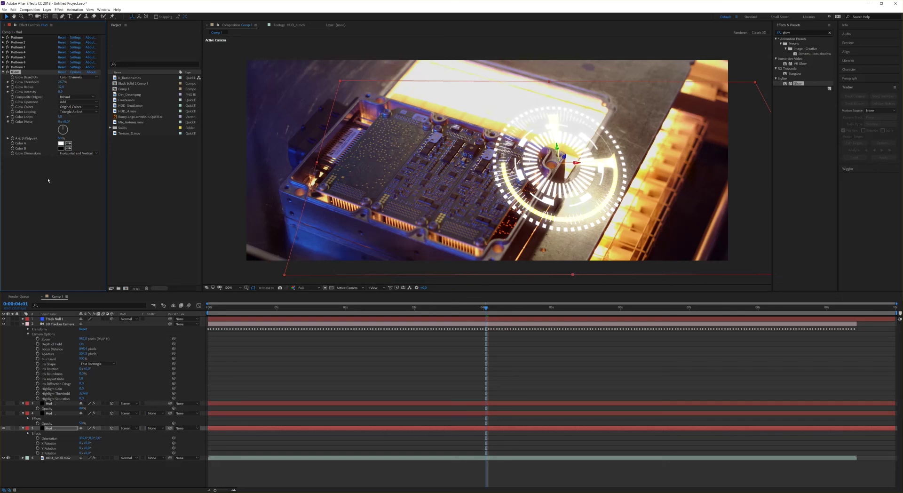
left_click_drag(4, 414, 4, 403)
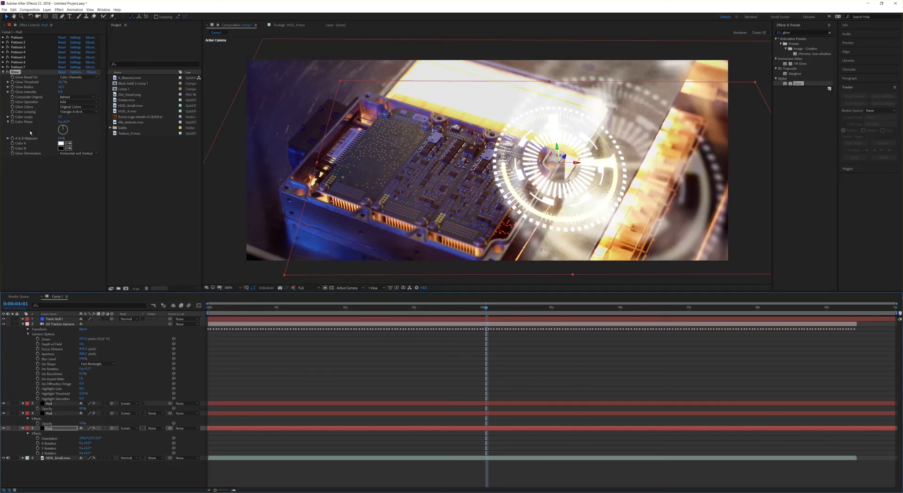
Try to save the bottom Hud layer's seven Pattoon effects and Glow together as an animation preset.
left_click(3, 72)
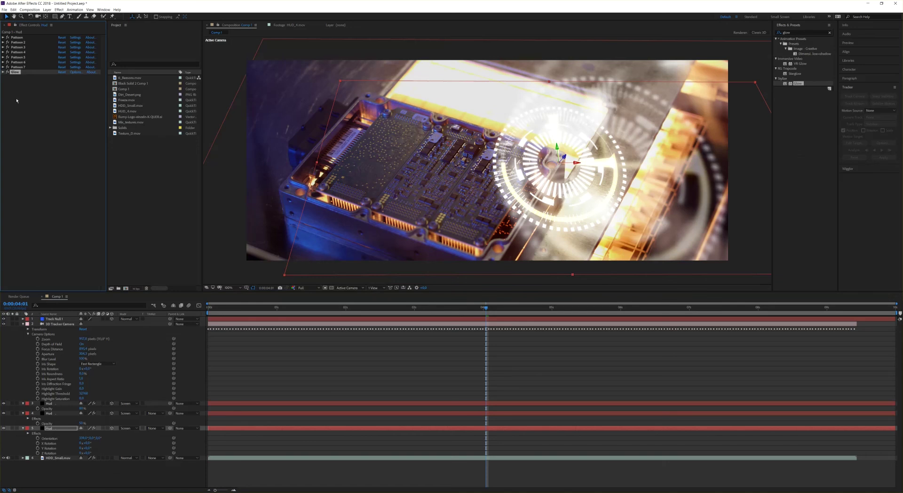
left_click(22, 38, "shift")
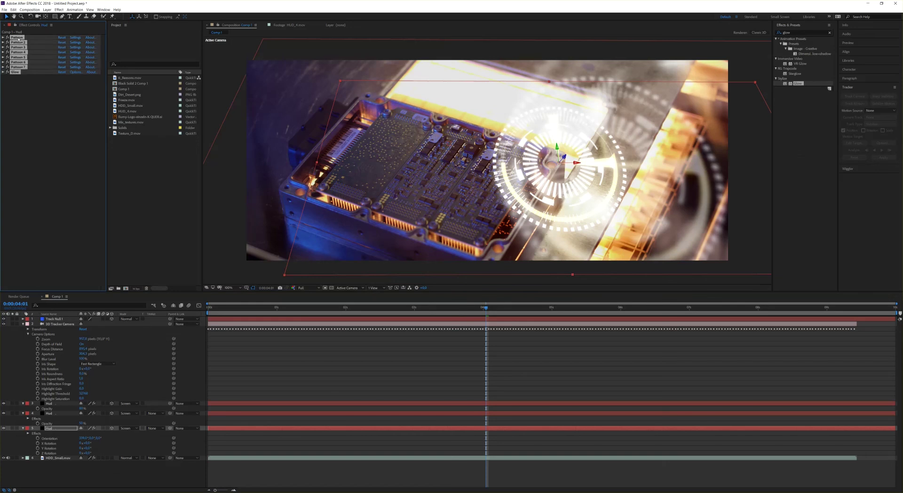
left_click_drag(269, 75, 806, 43)
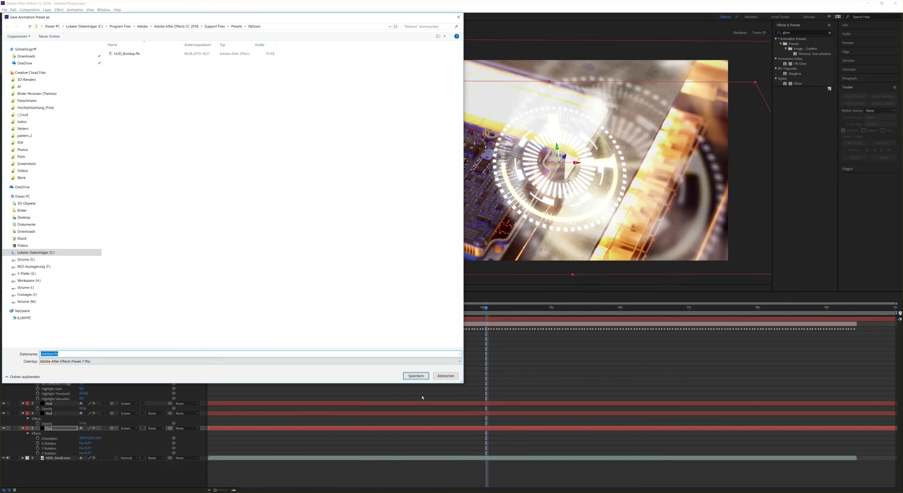
left_click(443, 377)
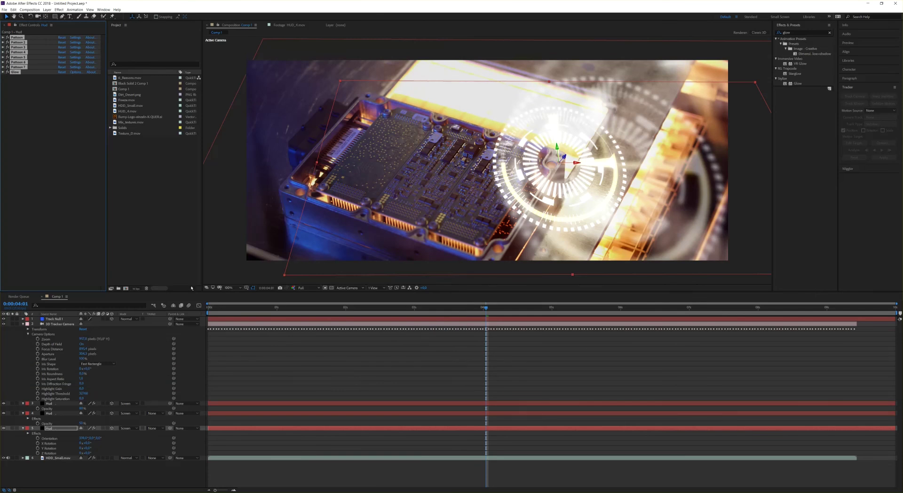
Delete the two upper Hud copies, keeping only the bottom Hud layer.
left_click(51, 431)
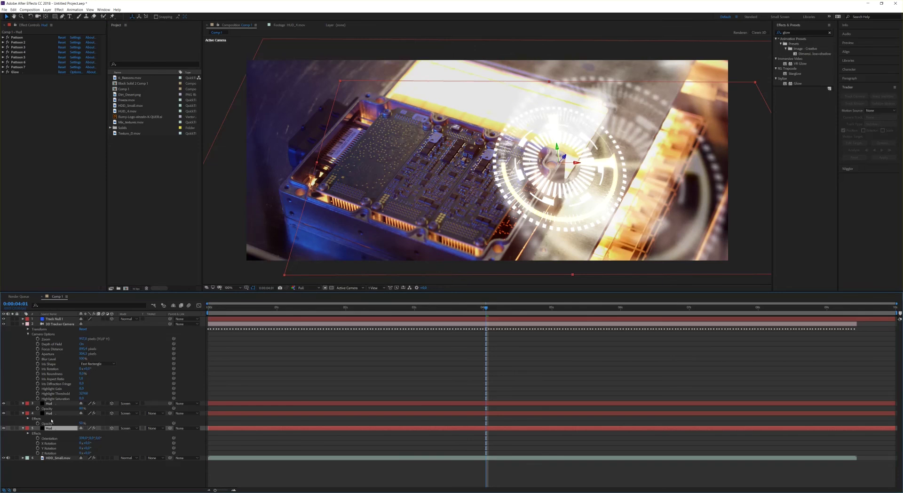
left_click(52, 414)
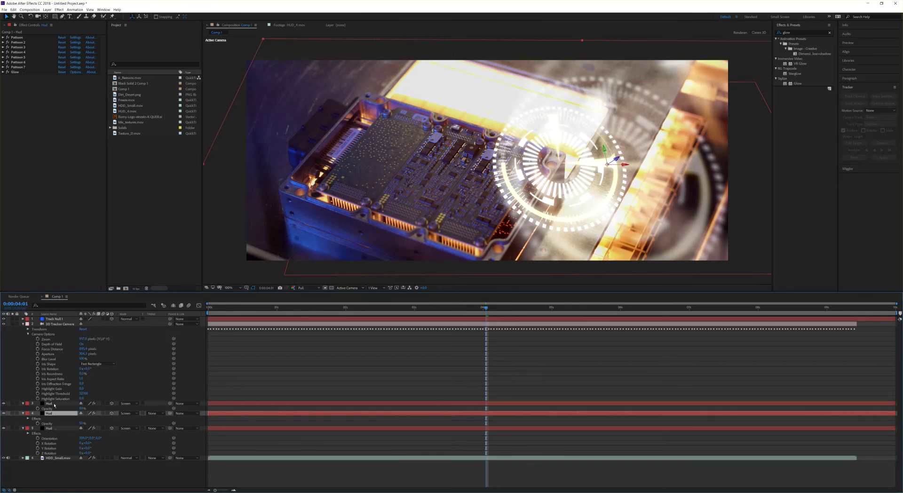
key("Delete")
left_click(51, 406)
key("Delete")
left_click(50, 405)
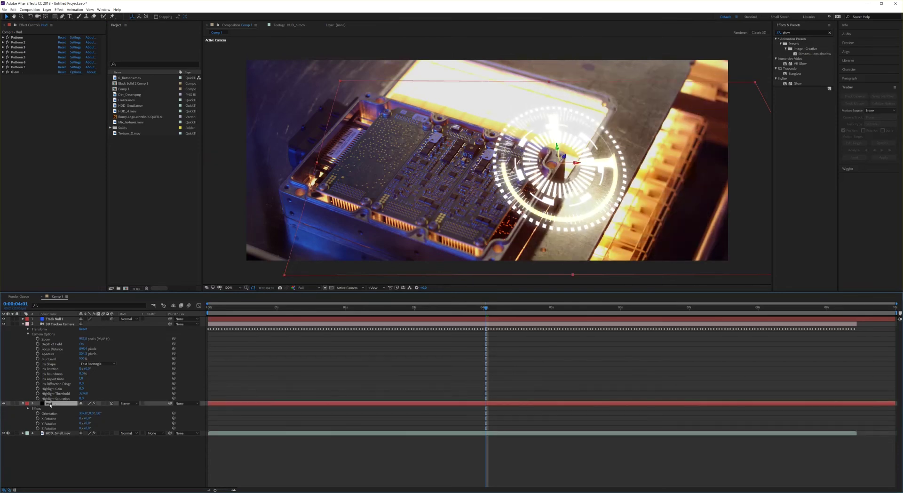
Remove all seven Pattoon effects and the Glow from the remaining Hud layer.
left_click(22, 106)
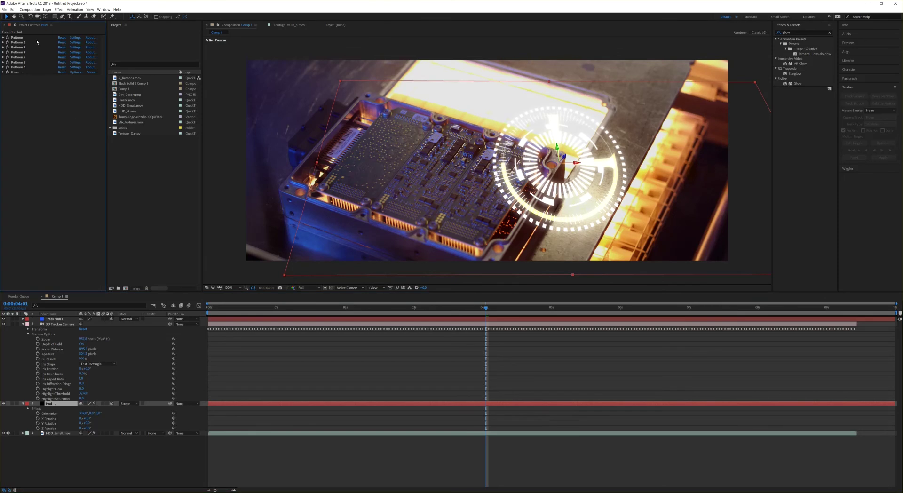
left_click(18, 39)
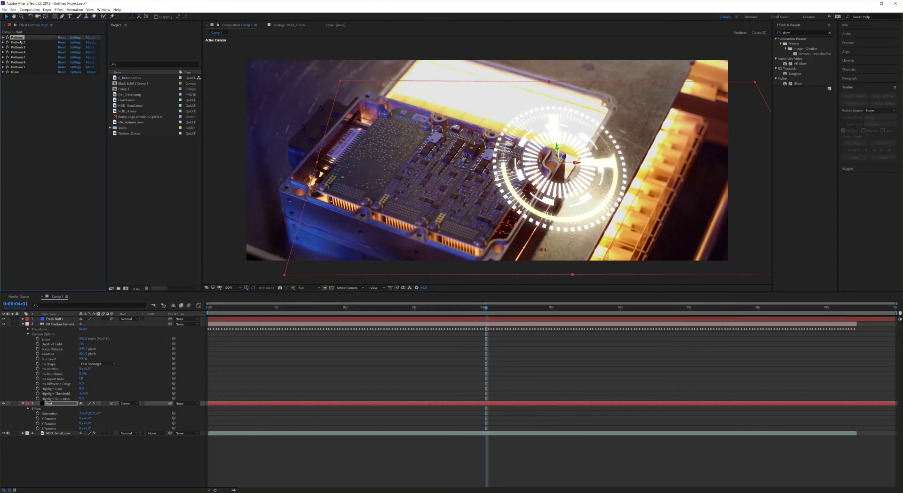
left_click(16, 73, "shift")
key("Delete")
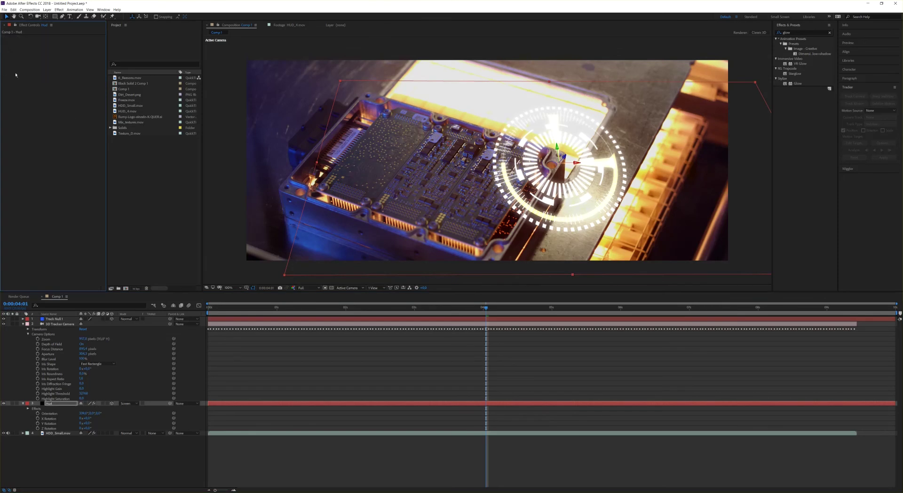
Return to the start of the composition, search the presets for "hud", and apply HUD_Buildup to the Hud layer.
left_click(342, 309)
key("Home")
double_click(784, 32)
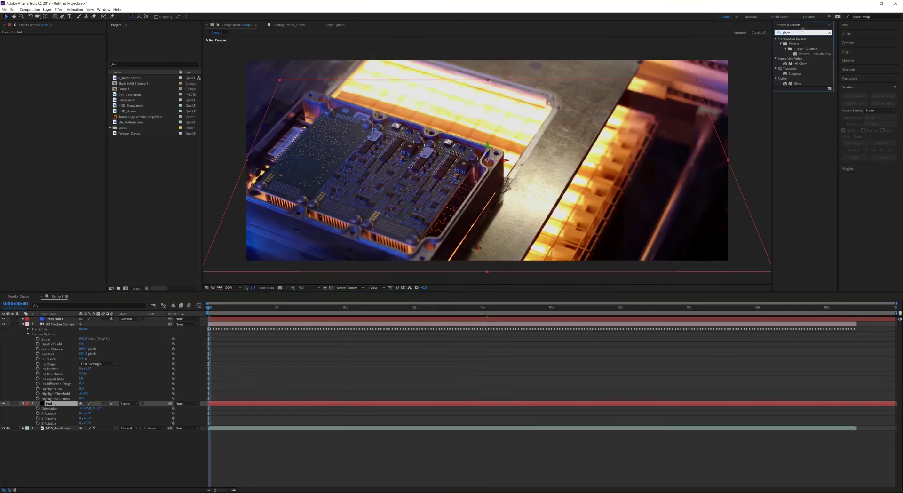
type("hud")
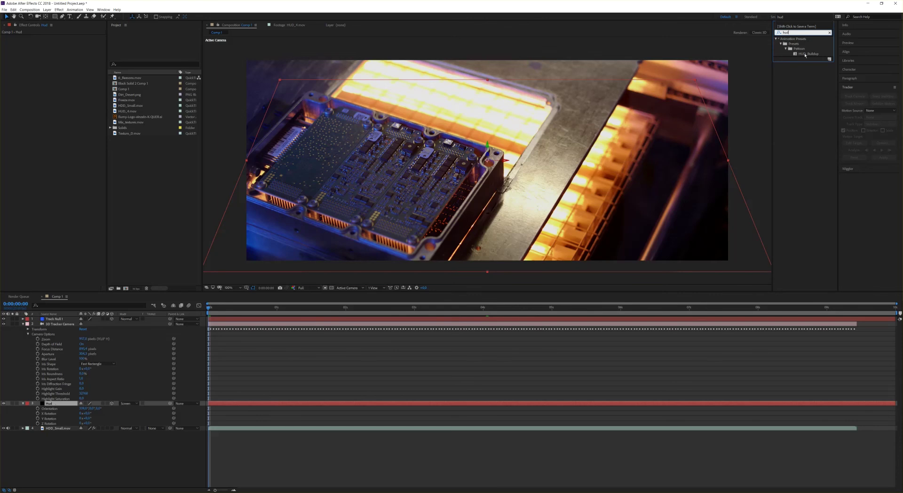
left_click_drag(804, 55, 53, 408)
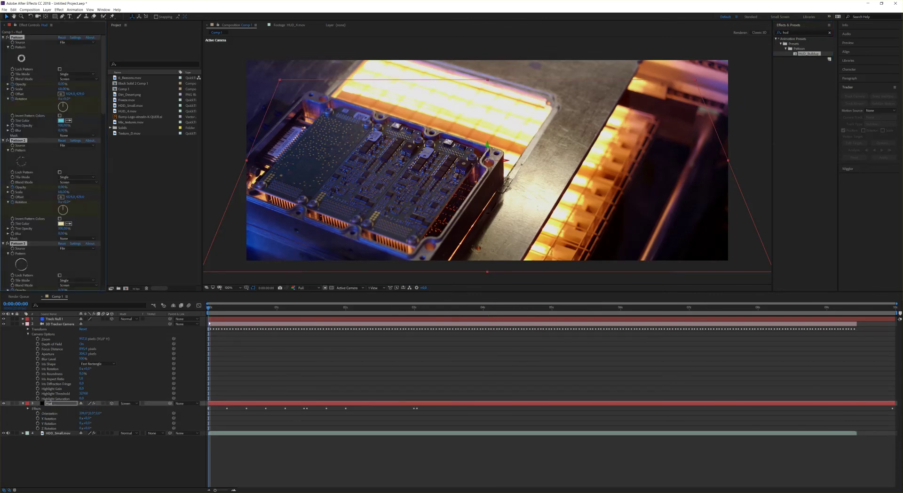
Play and scrub the timeline up to 0:00:03:06 to examine the HUD build-up animation on the tracked footage.
key("space")
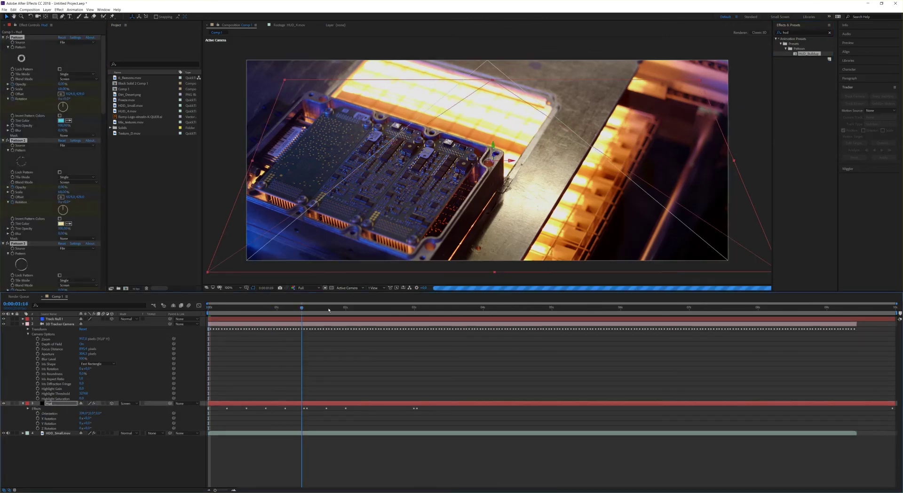
left_click(337, 309)
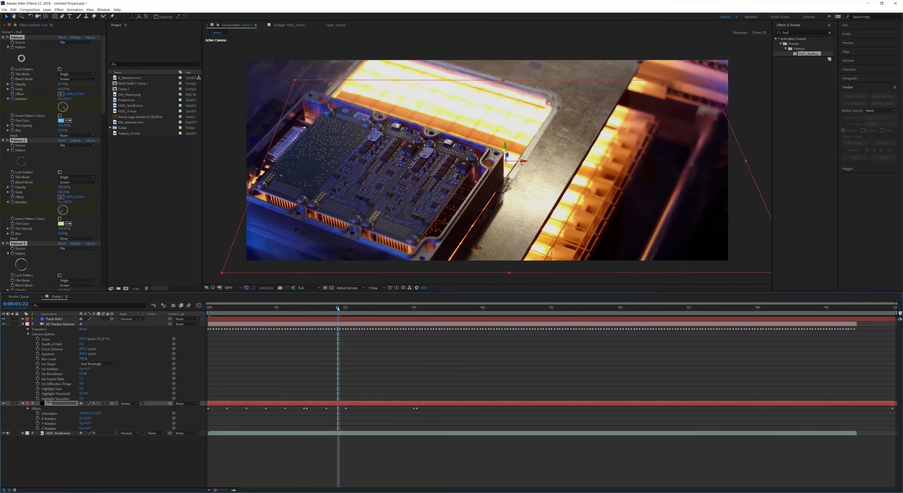
left_click_drag(337, 309, 369, 308)
key("space")
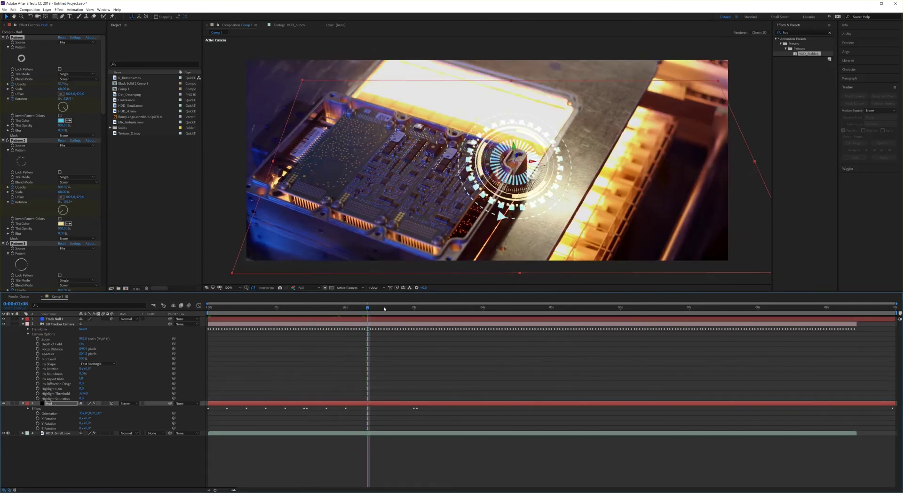
left_click(412, 309)
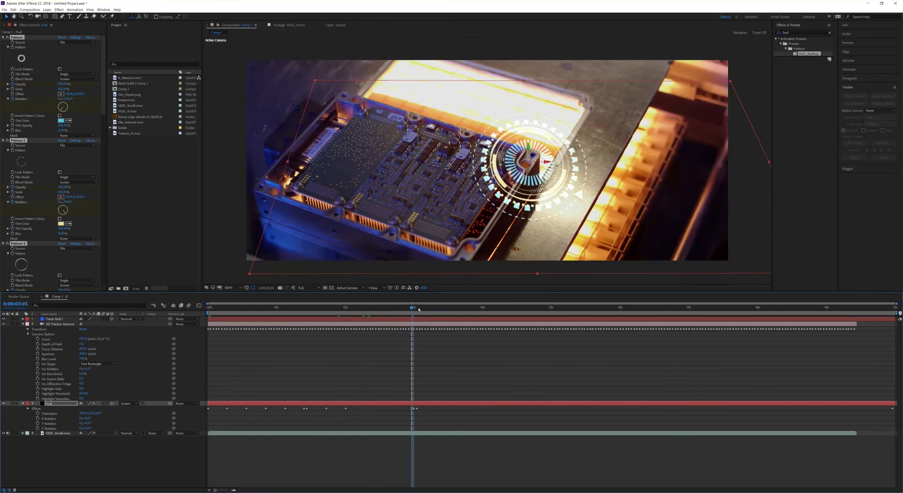
left_click(420, 309)
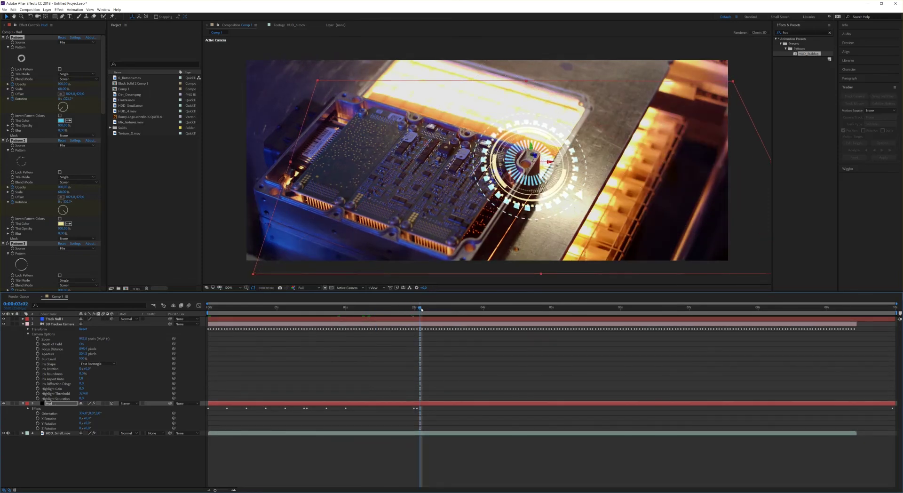
left_click(433, 310)
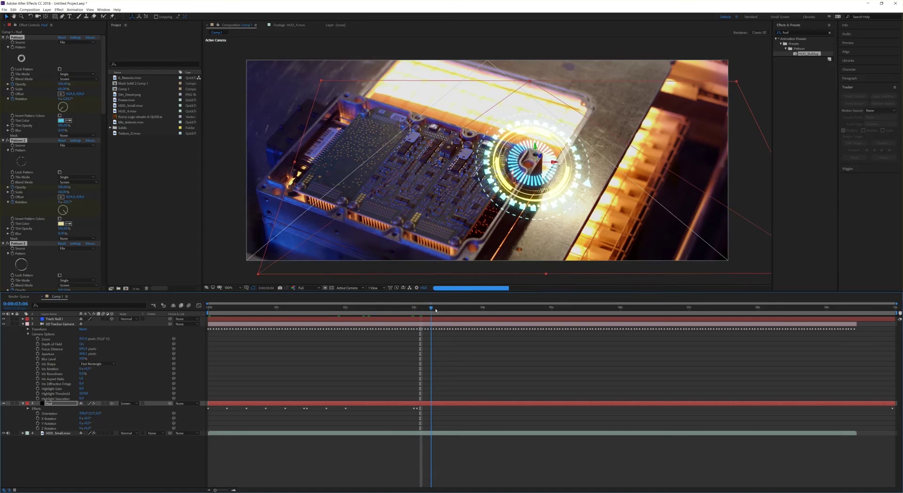
Duplicate the Hud layer, offset the copy toward the camera along its Z position, and preview the layered depth.
left_click(57, 404)
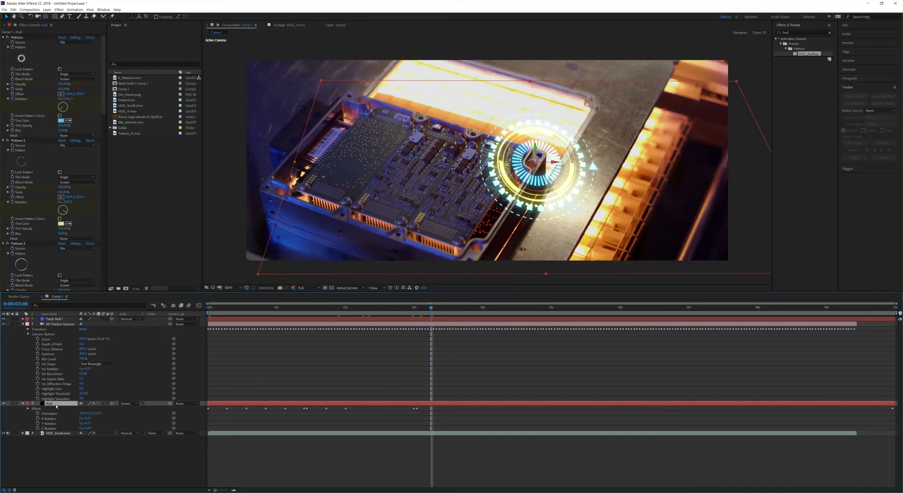
key("ctrl+d")
key("p")
left_click_drag(100, 409, 6, 408)
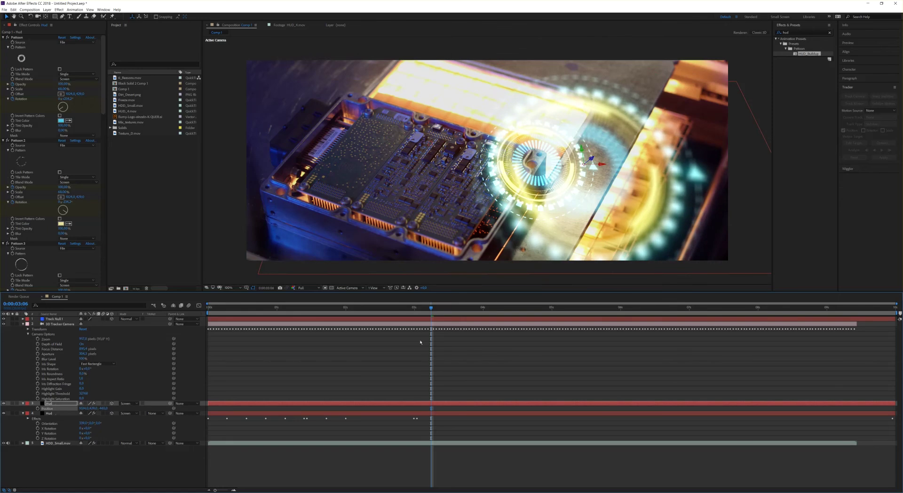
key("space")
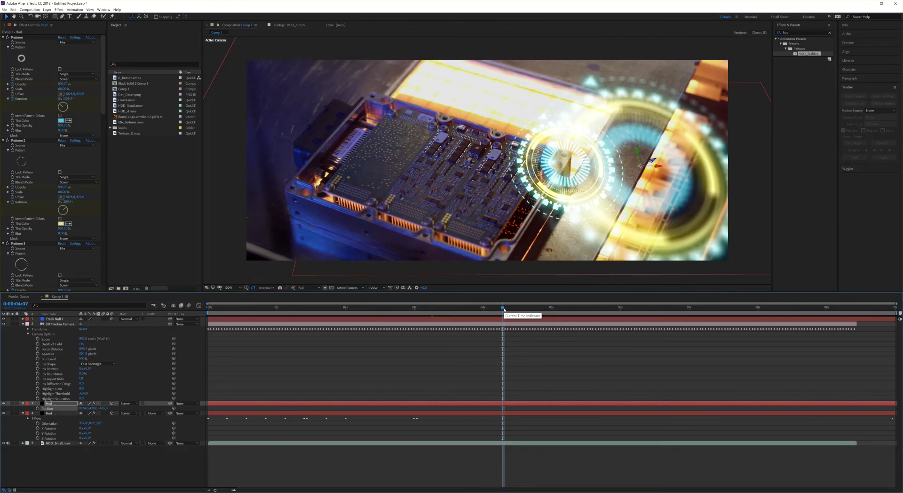
left_click_drag(504, 310, 478, 310)
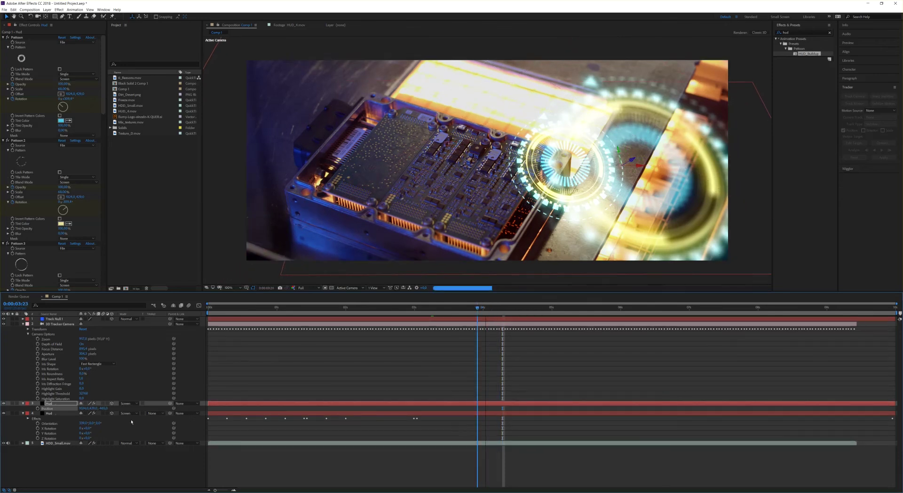
Delete the duplicated Hud layer above the original one.
left_click(53, 403)
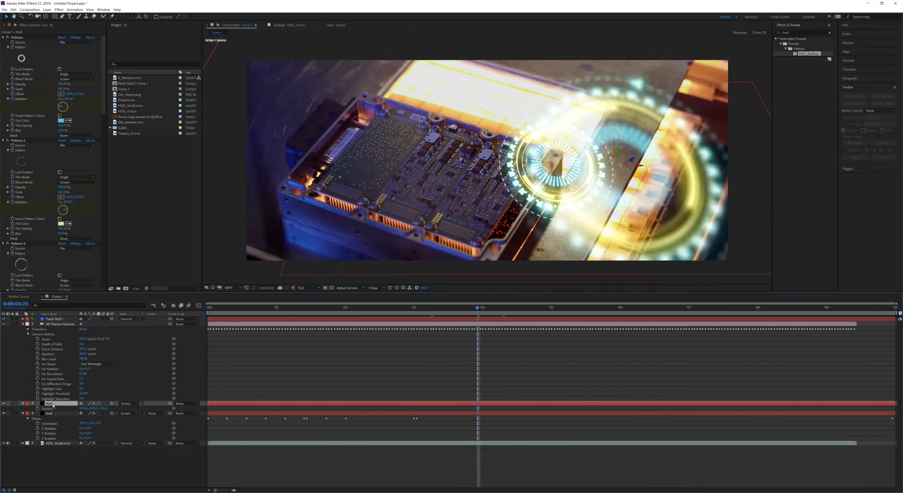
key("Delete")
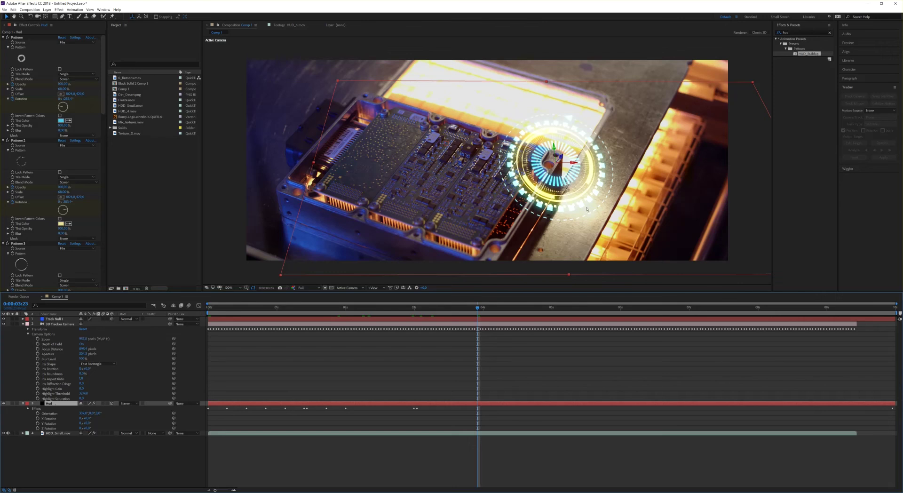
Replace the Pattoon 6 pattern on the Hud layer with the segmented ring texture from the same texture folder and increase its scale.
scroll(106, 108, "down", 5)
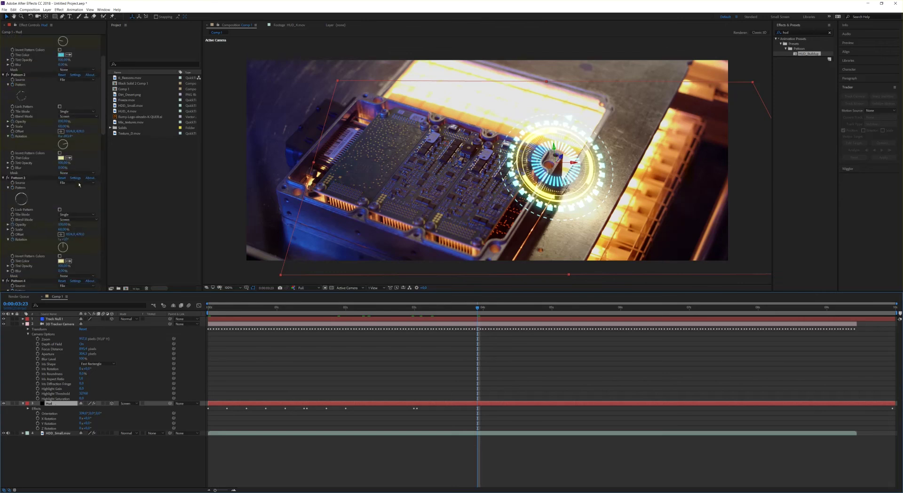
scroll(60, 34, "down", 10)
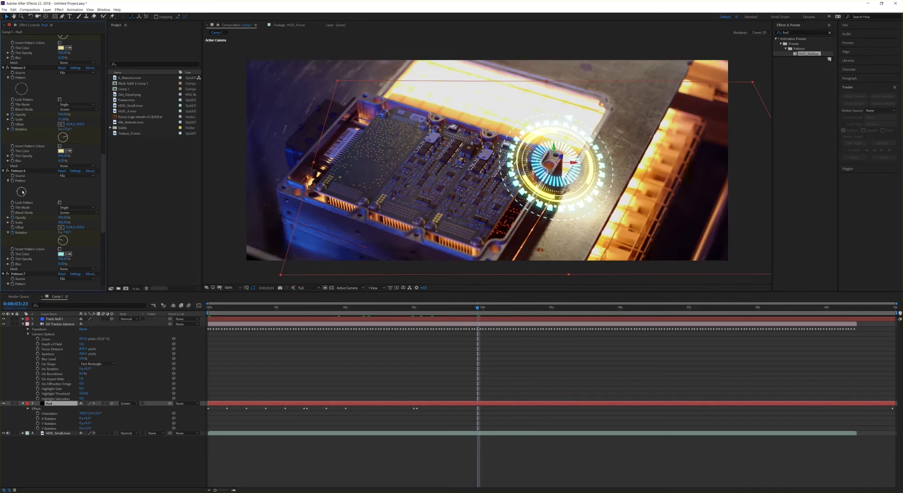
left_click(21, 191)
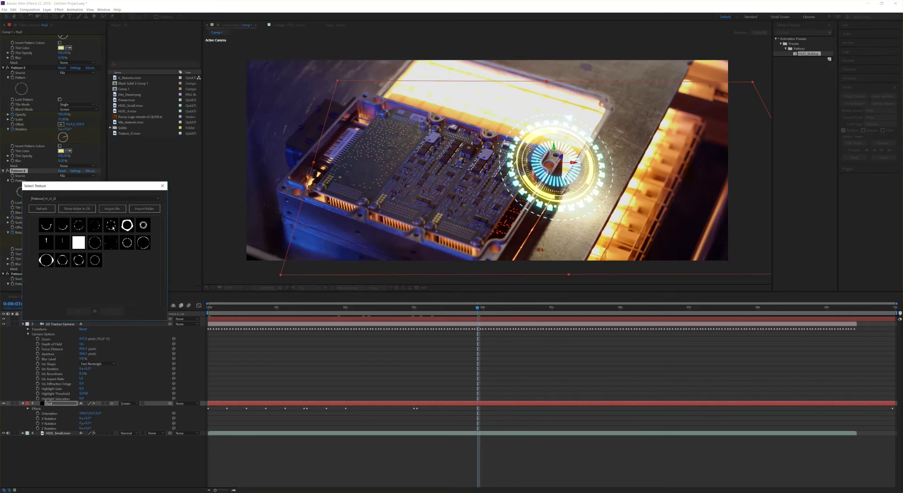
left_click(111, 226)
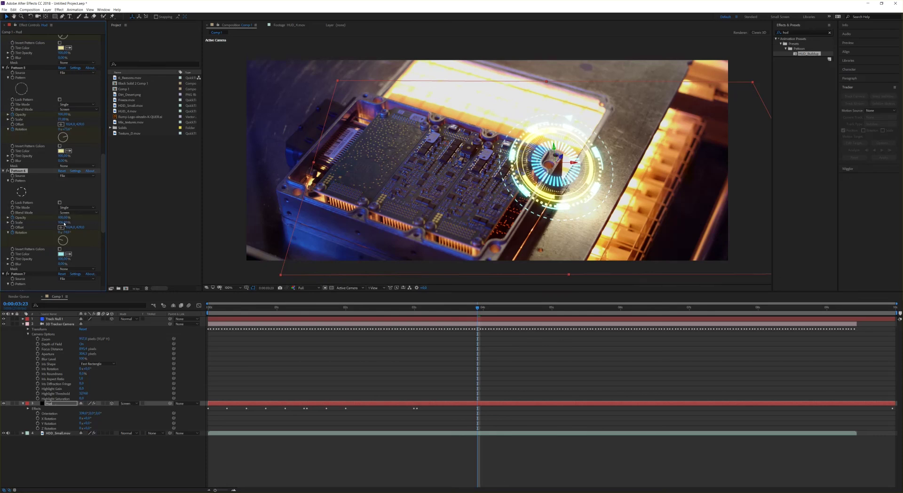
left_click_drag(65, 224, 66, 223)
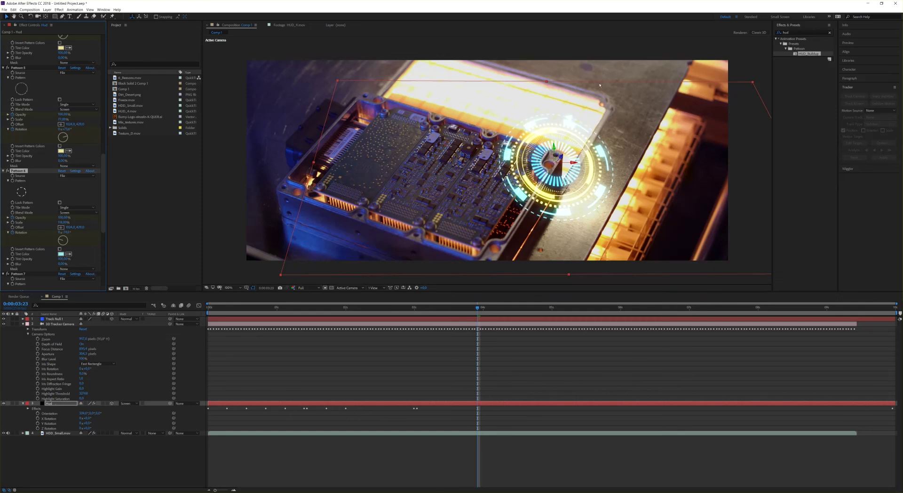
Play and scrub through the timeline to examine the HUD build-up animation with the replaced outer ring.
key("space")
left_click_drag(352, 312, 288, 310)
left_click_drag(379, 310, 457, 314)
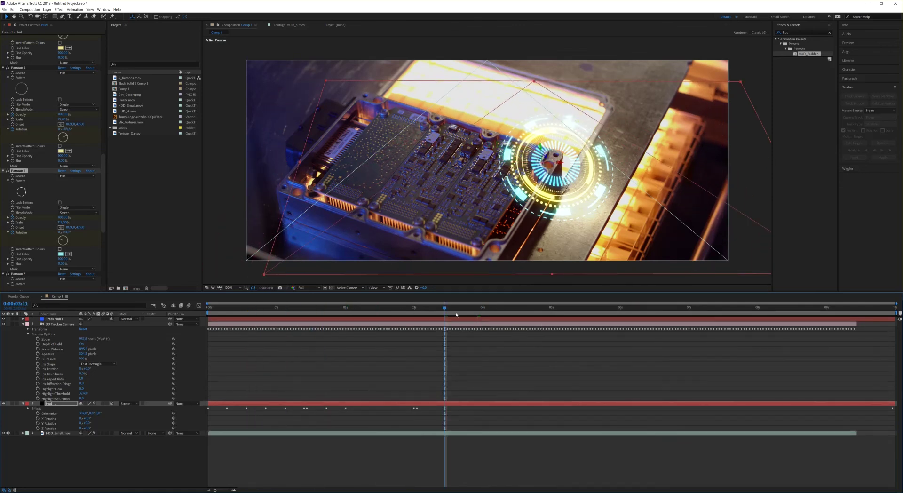